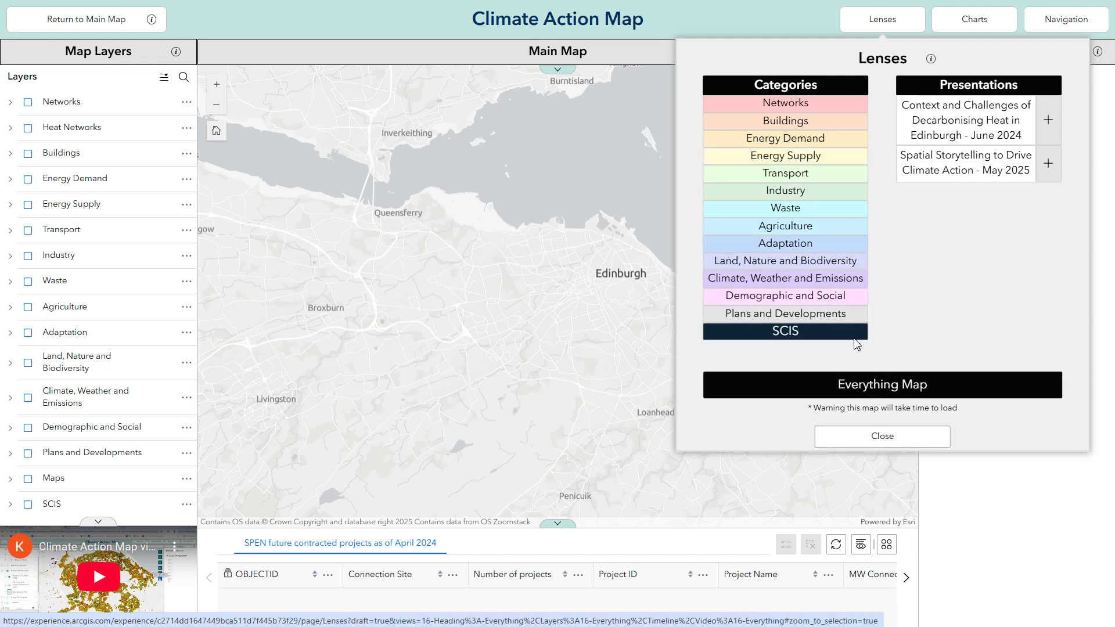
# Step: View the Lenses list of categories and presentations, and close it to return to the main map
pyautogui.click(880, 441)
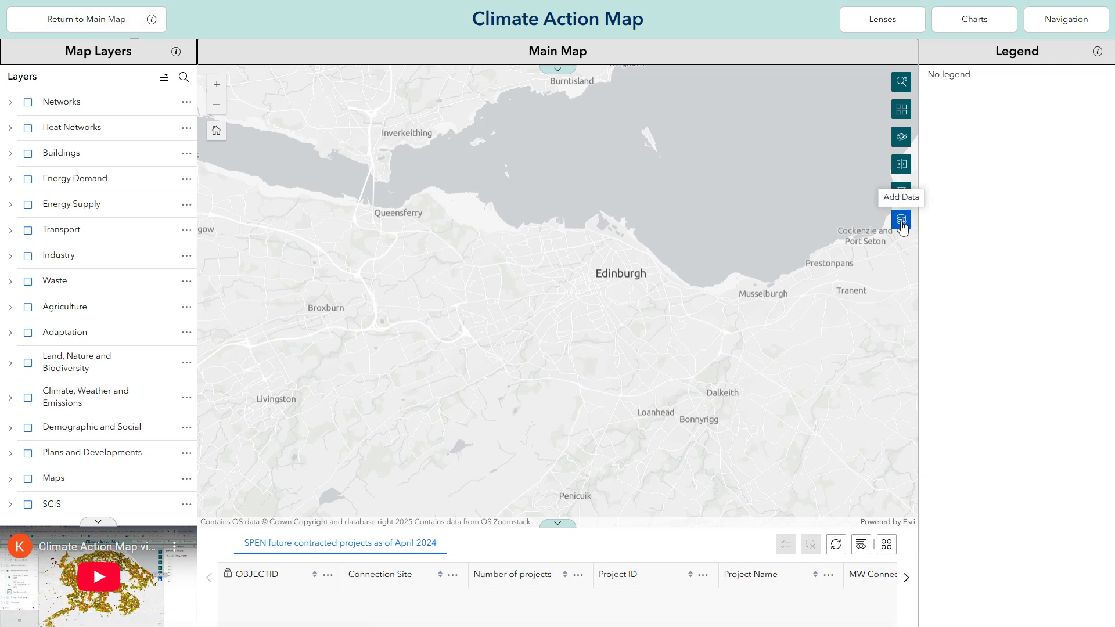
pyautogui.click(882, 19)
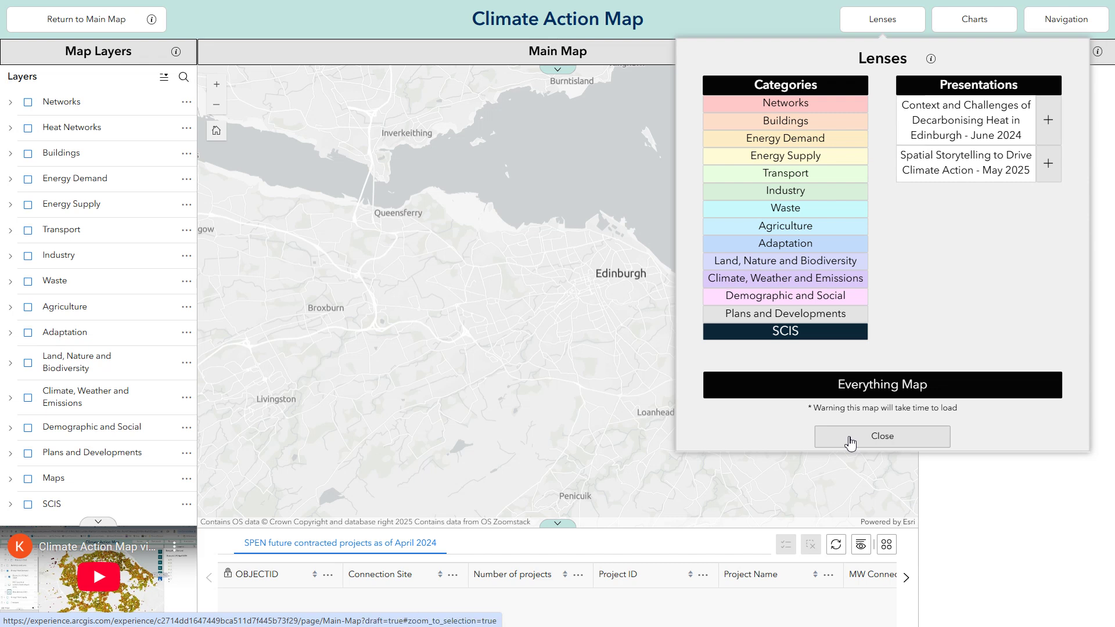
pyautogui.click(850, 443)
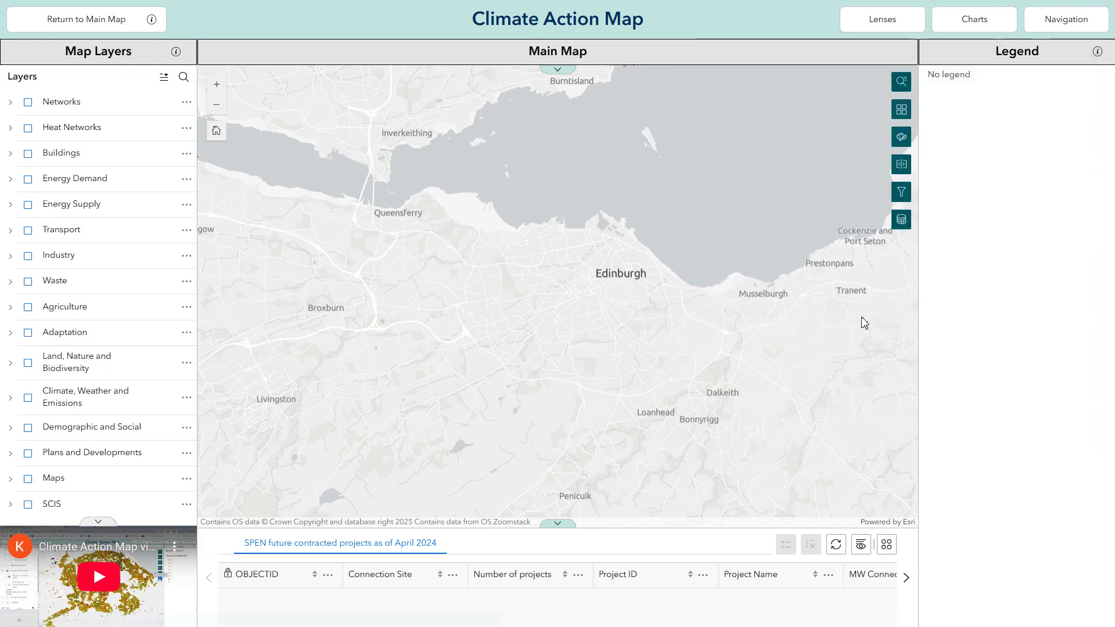
# Step: Remove Tree Preservation Orders Points from the added data and start adding a new dataset
pyautogui.click(901, 220)
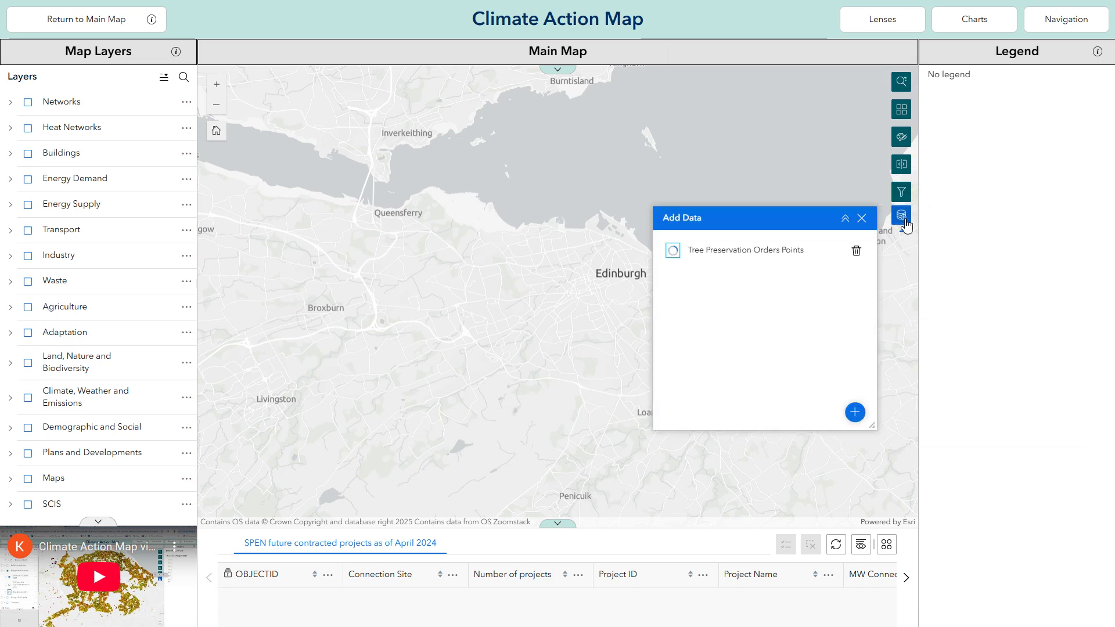
pyautogui.click(856, 253)
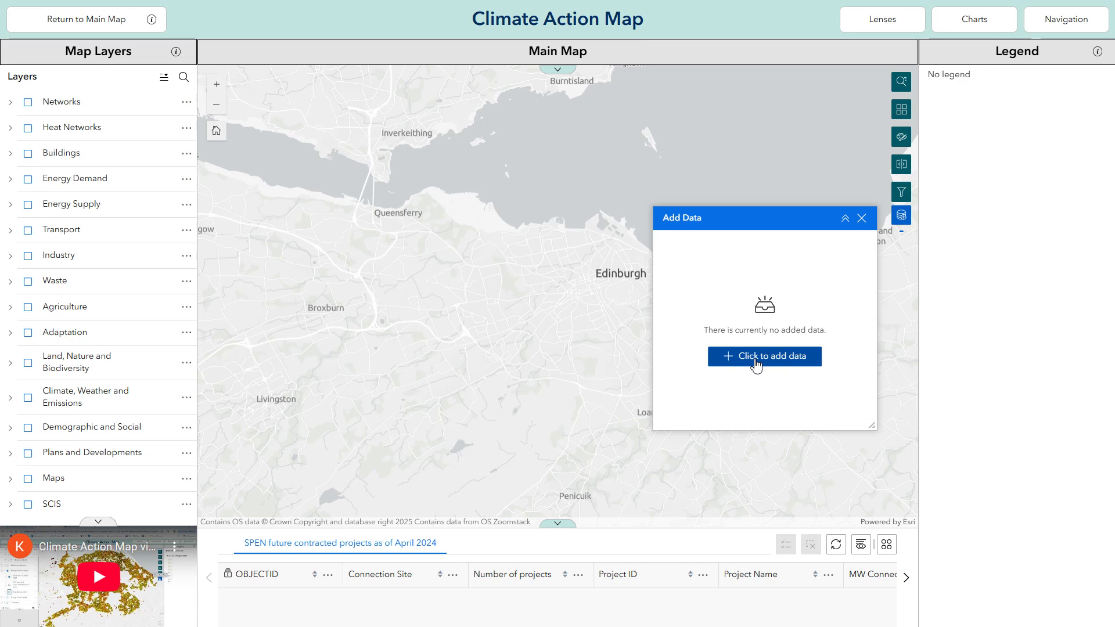
pyautogui.click(805, 363)
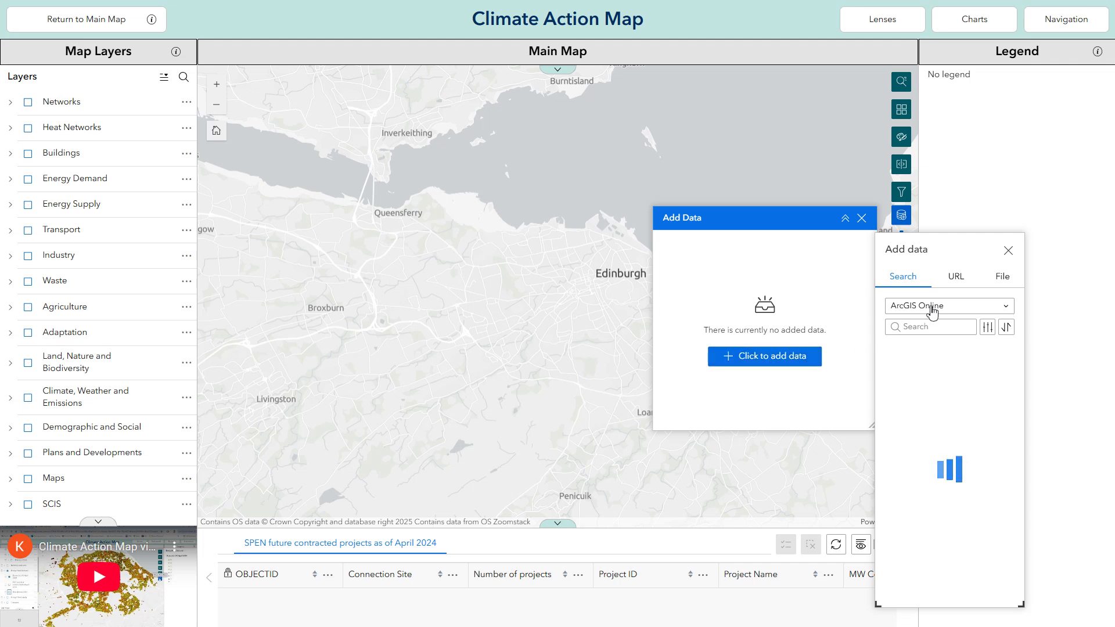
# Step: Set the data search source to ECCI and browse the datasets it offers
pyautogui.click(917, 307)
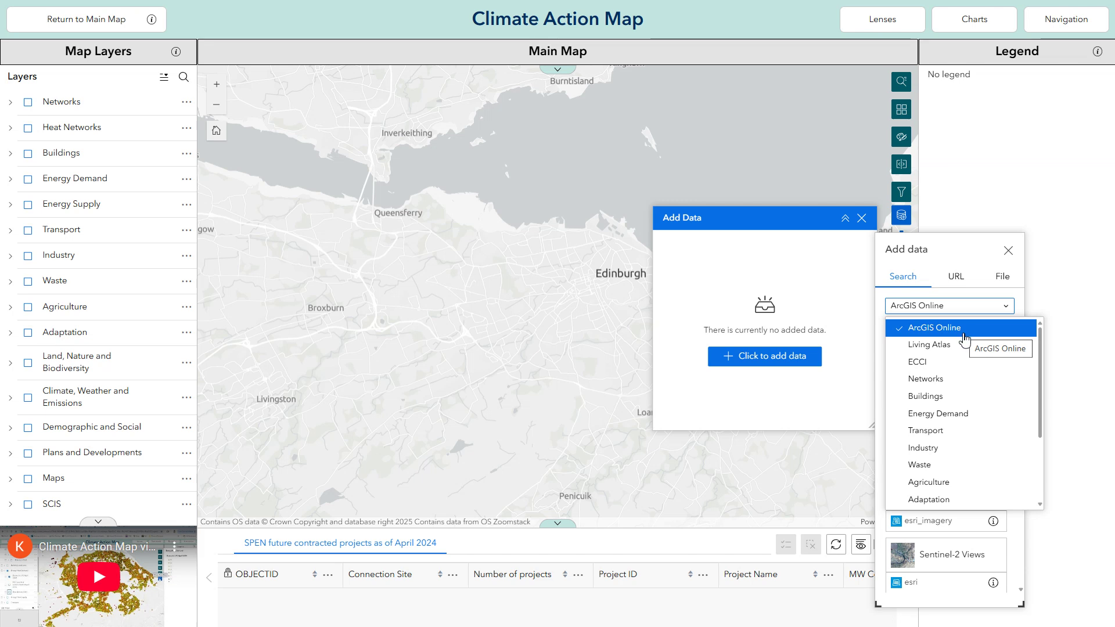
pyautogui.scroll(-2, 965, 372)
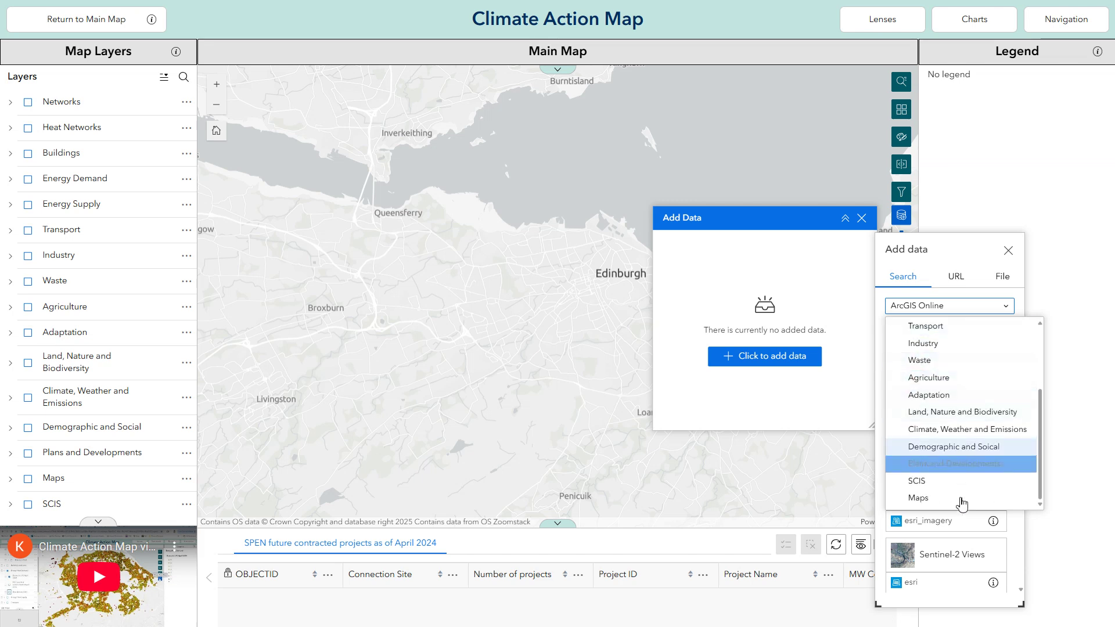
pyautogui.scroll(2, 961, 494)
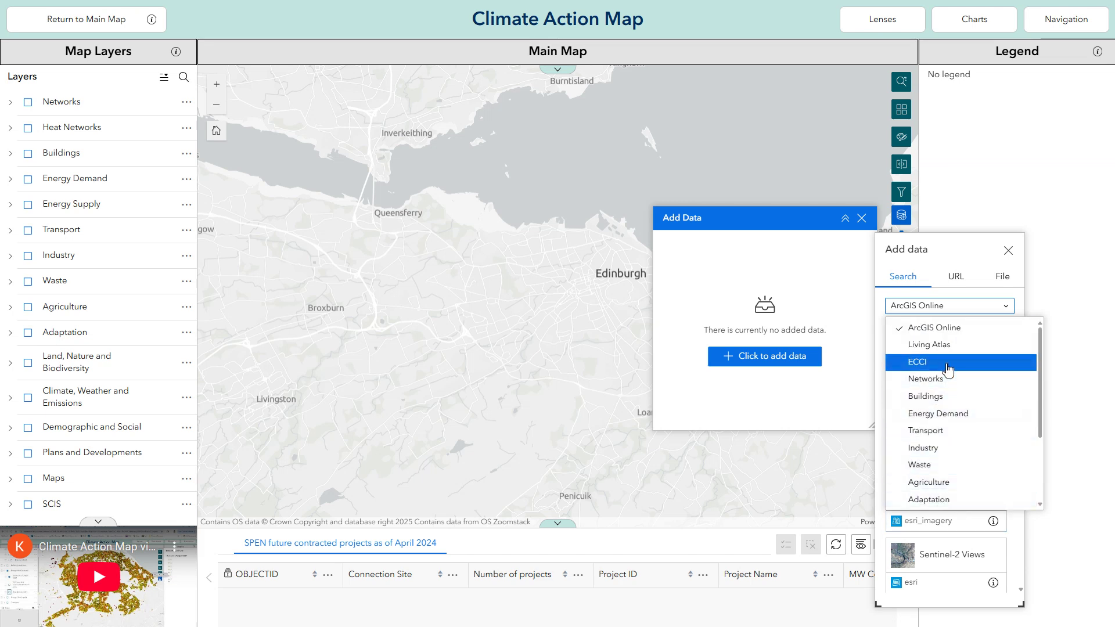
pyautogui.click(946, 363)
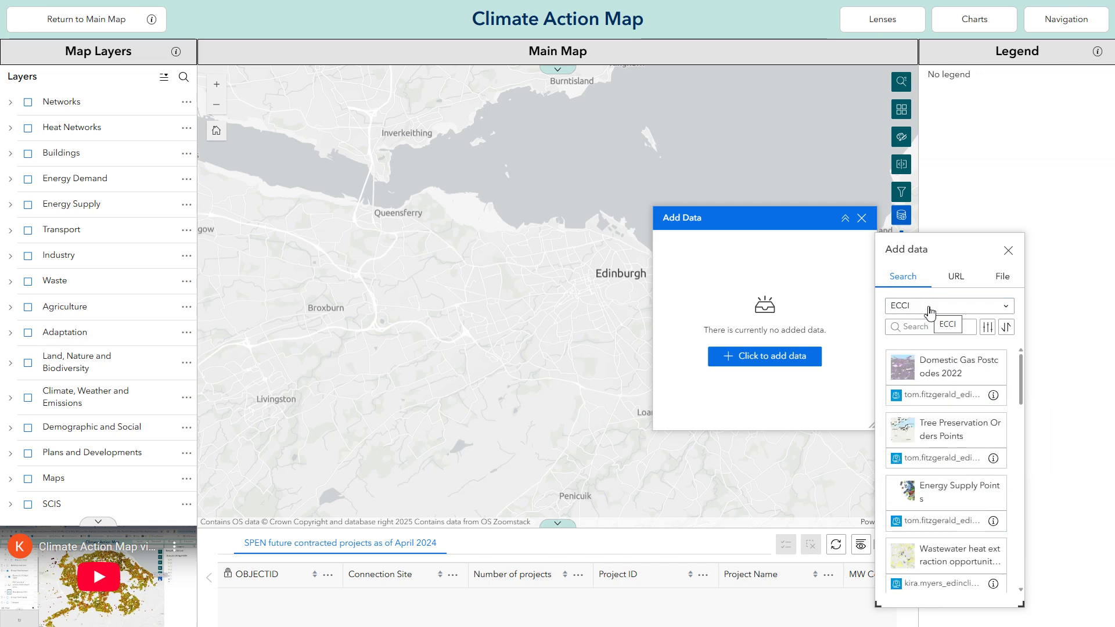
pyautogui.scroll(-4, 947, 401)
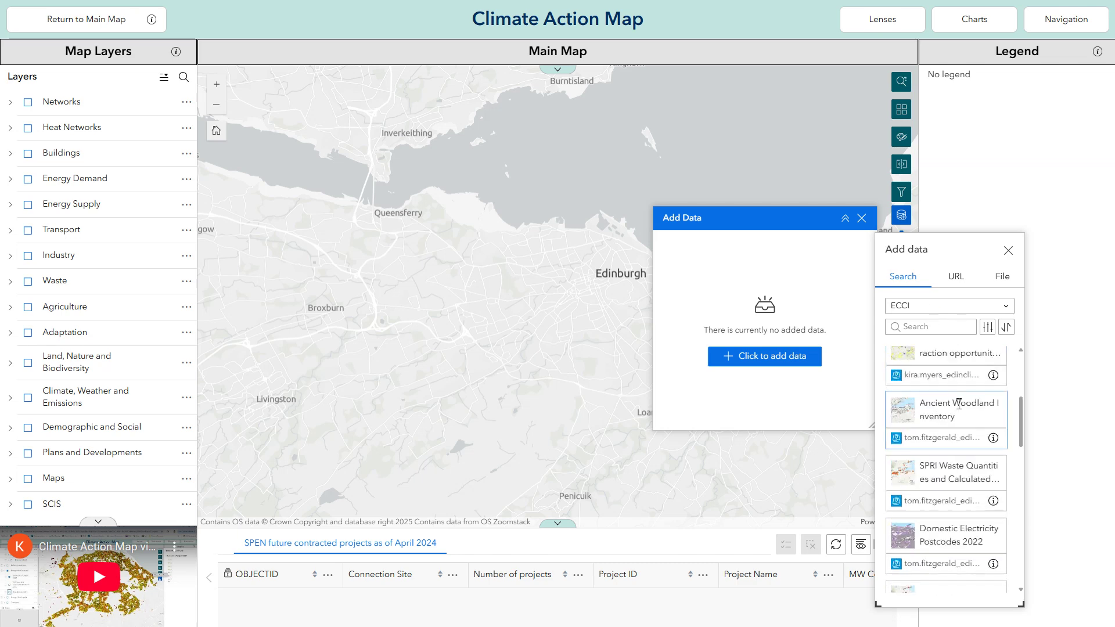
pyautogui.scroll(1, 958, 404)
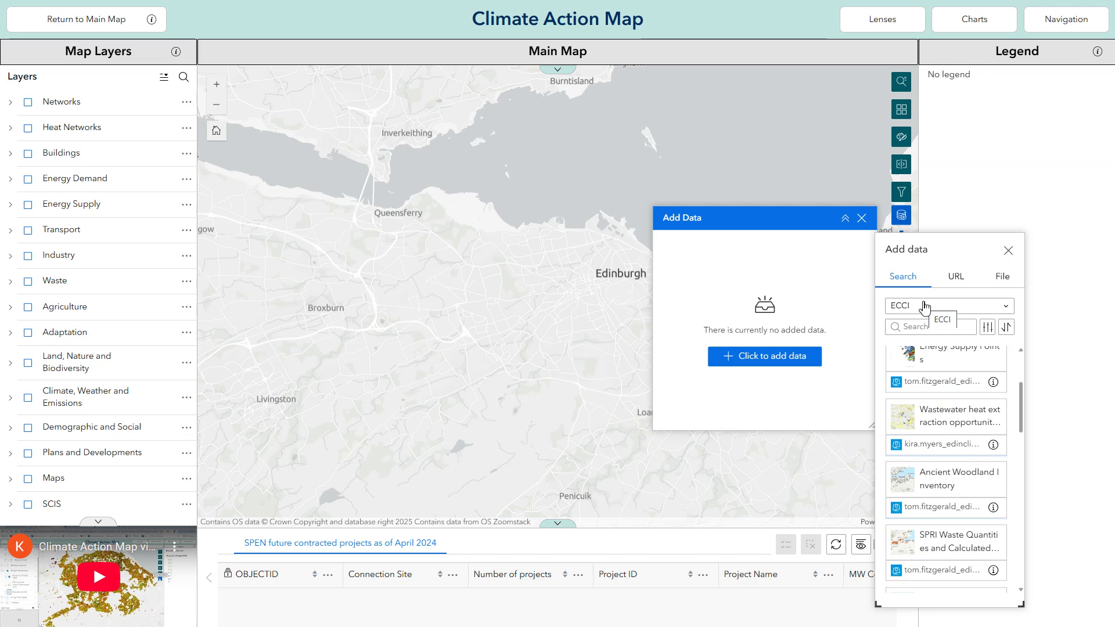
pyautogui.scroll(3, 958, 383)
# Step: Search the ECCI datasets for "domestic", look through the matches and clear the search
pyautogui.click(925, 327)
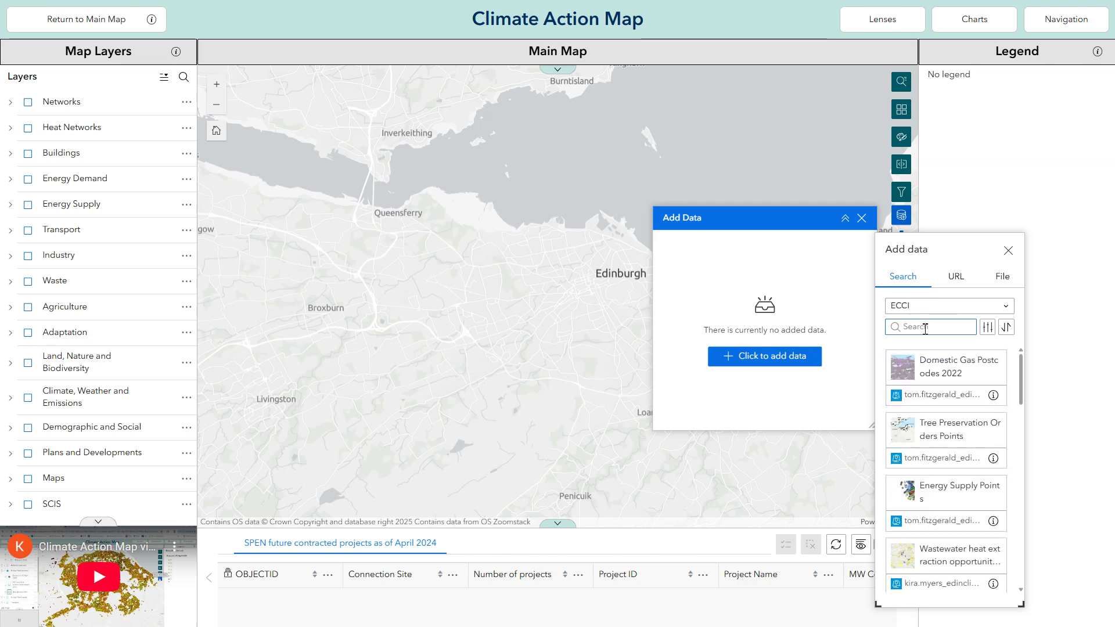
pyautogui.write('c')
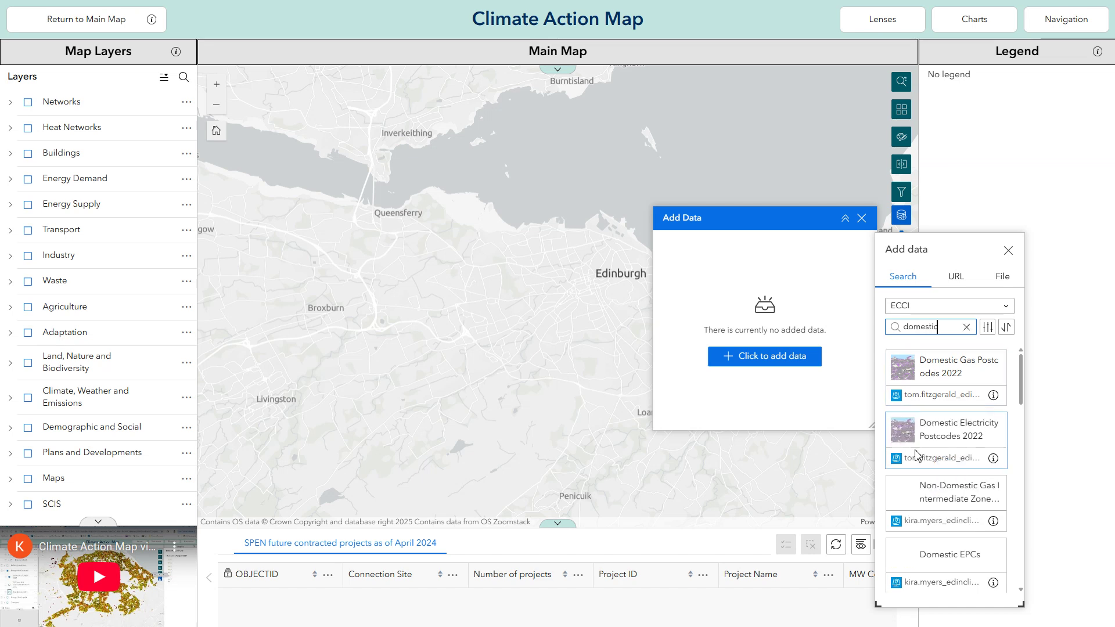
pyautogui.scroll(-10, 929, 441)
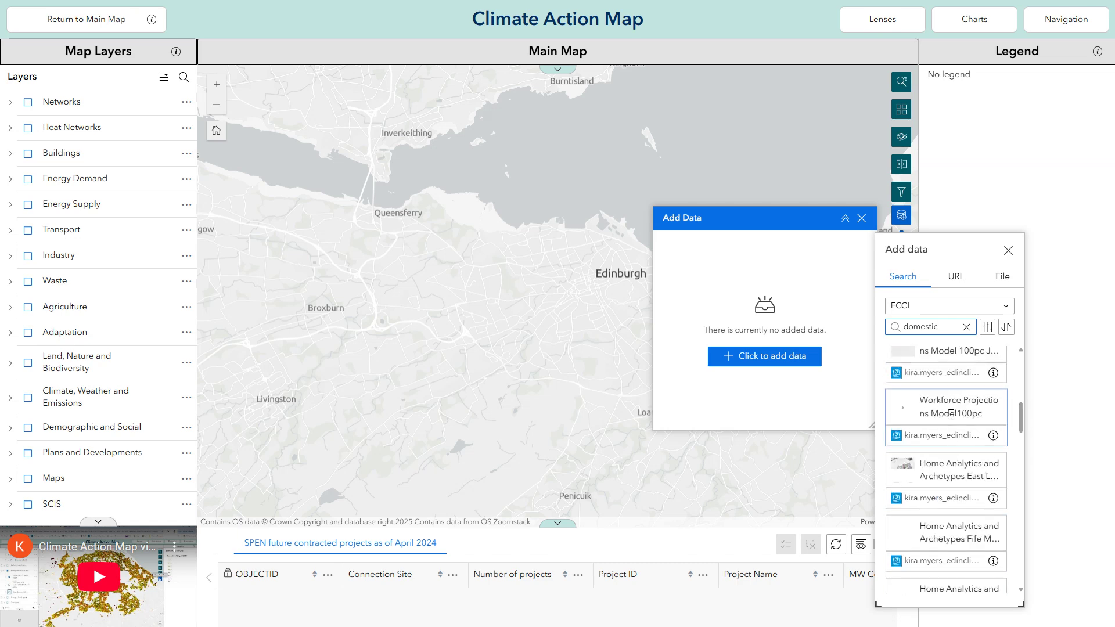
pyautogui.scroll(10, 955, 395)
pyautogui.click(967, 327)
# Step: Look at the Networks source, and add the Midlothian Local Development Plan 2017 dataset from the Plans and Developments source
pyautogui.click(1006, 312)
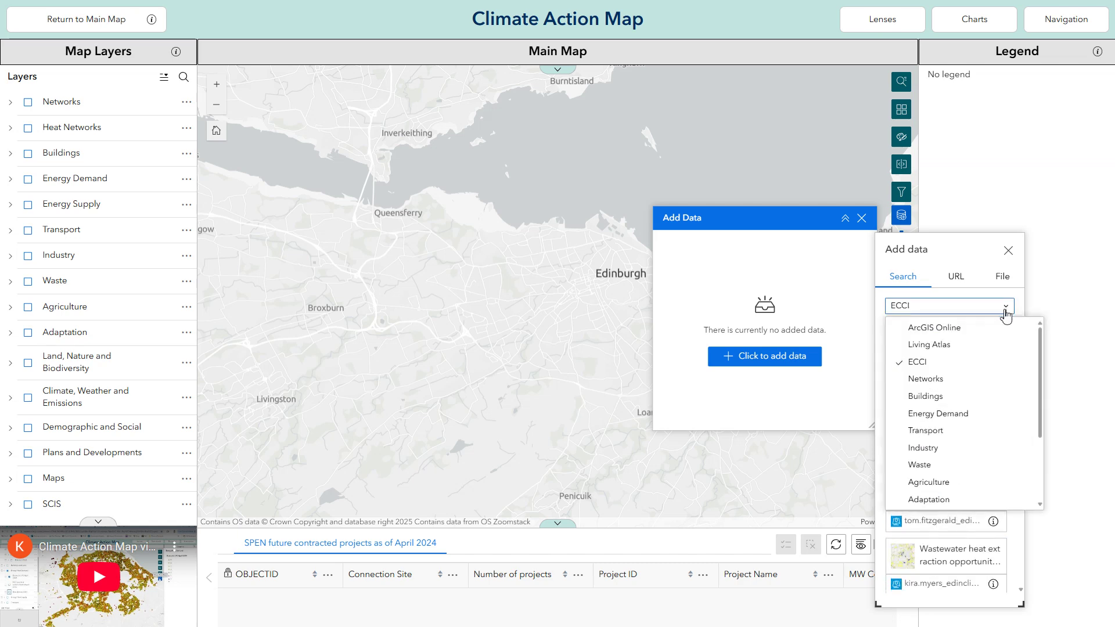
pyautogui.click(940, 379)
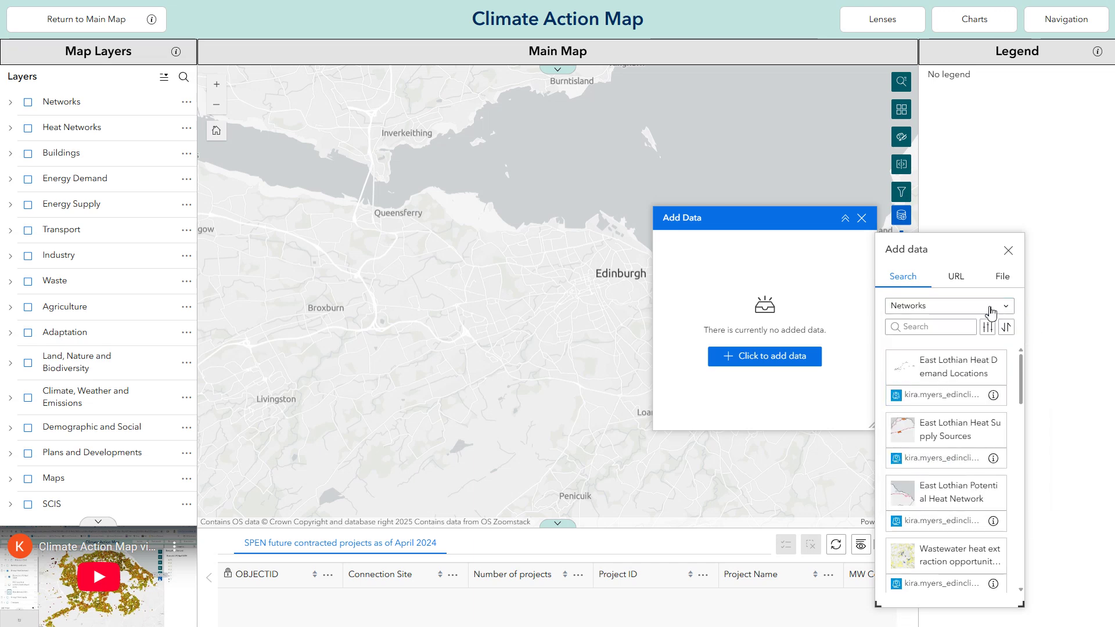
pyautogui.click(950, 313)
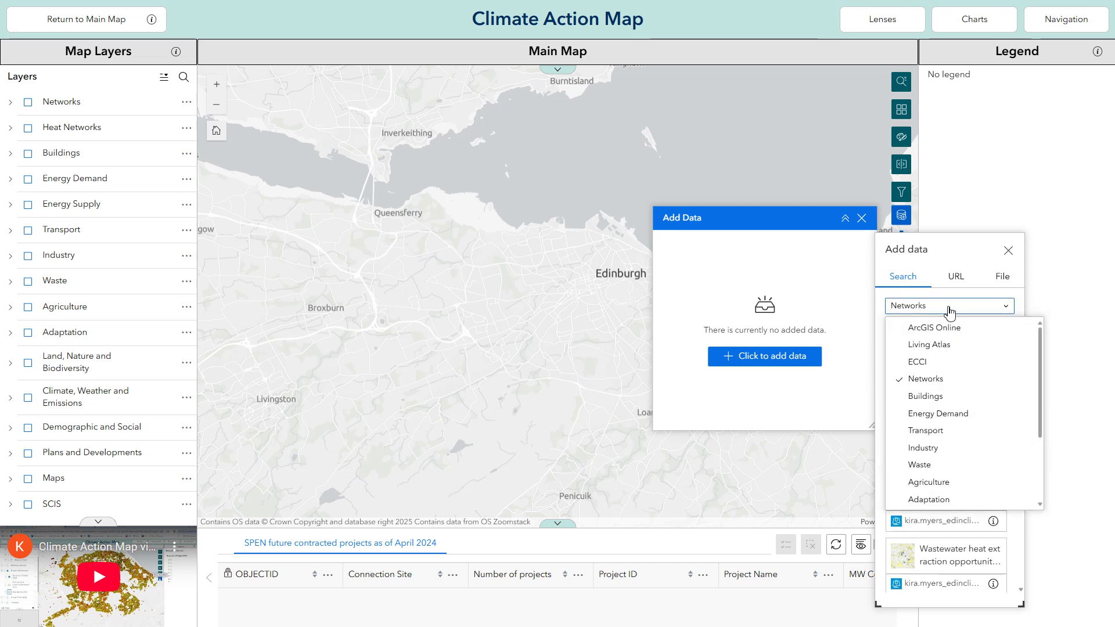
pyautogui.scroll(-3, 968, 447)
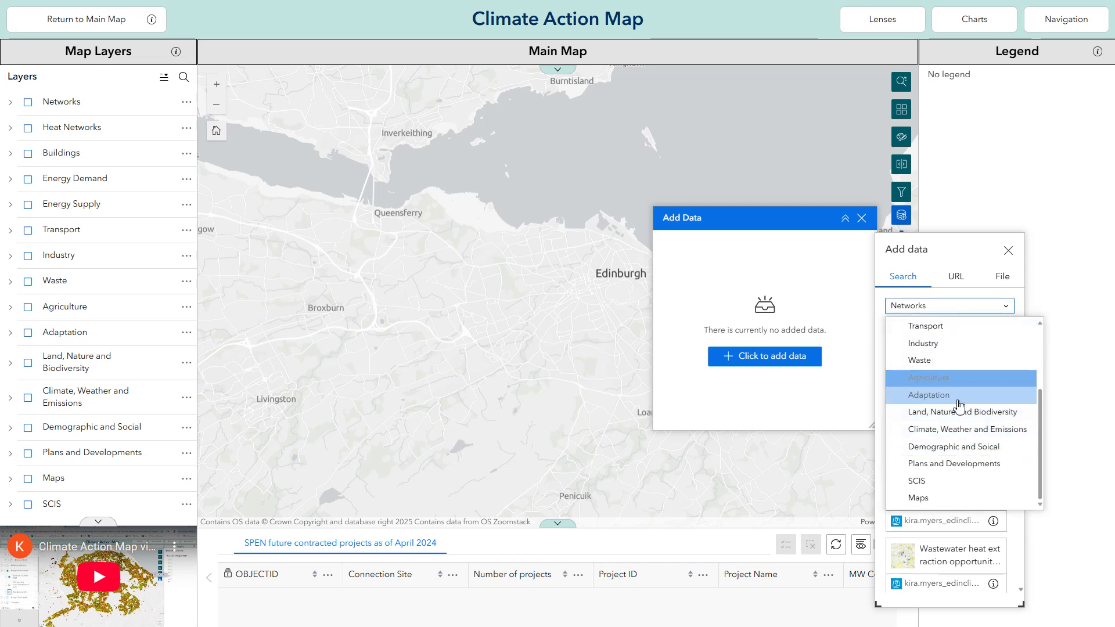
pyautogui.click(958, 463)
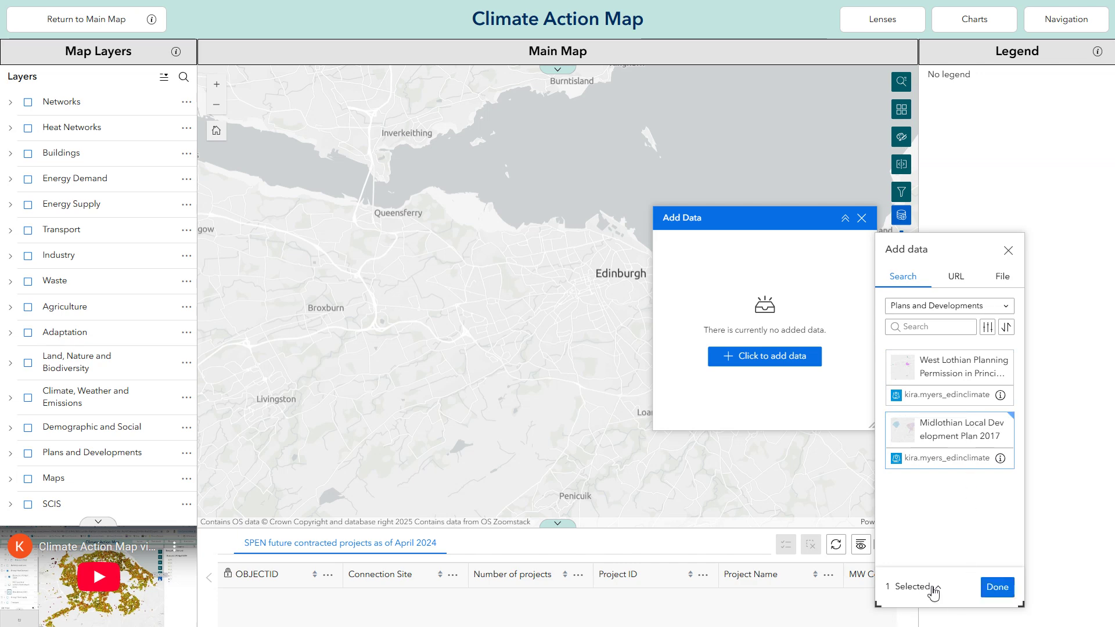
pyautogui.click(995, 586)
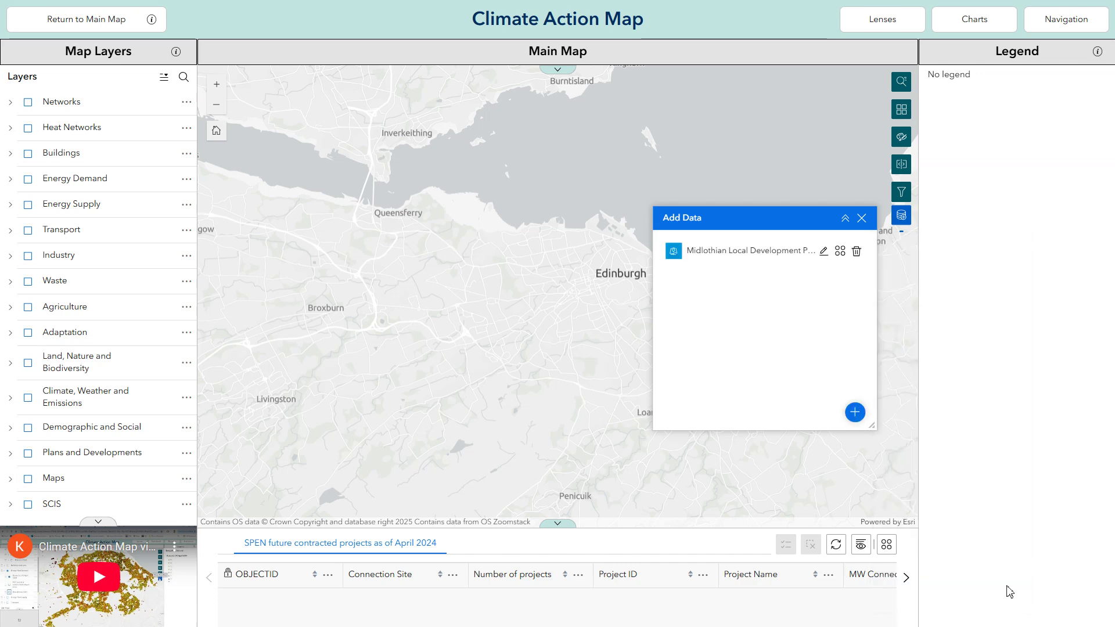
# Step: Add the Midlothian Local Development Plan 2017 data to the map and bring its whole area into view
pyautogui.click(842, 254)
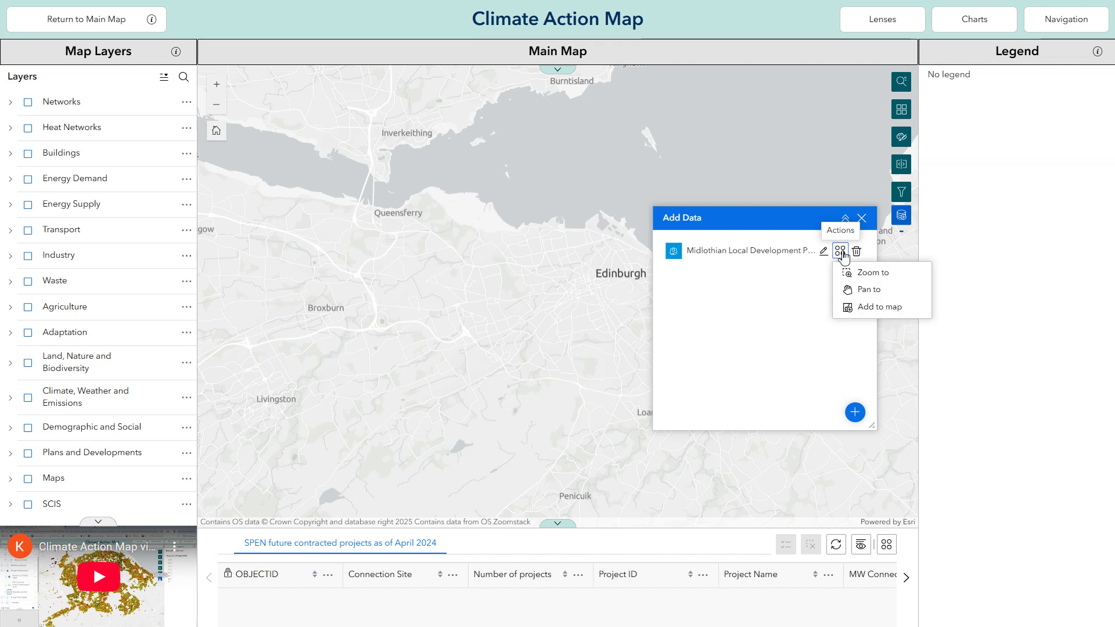
pyautogui.click(867, 312)
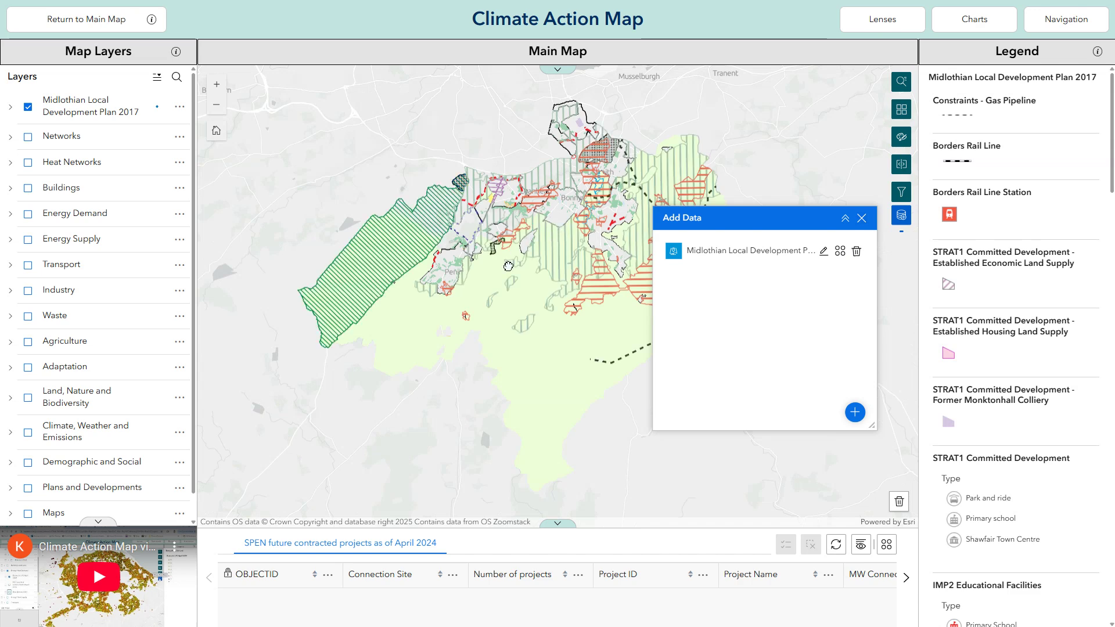
pyautogui.moveTo(508, 266); pyautogui.dragTo(421, 309)
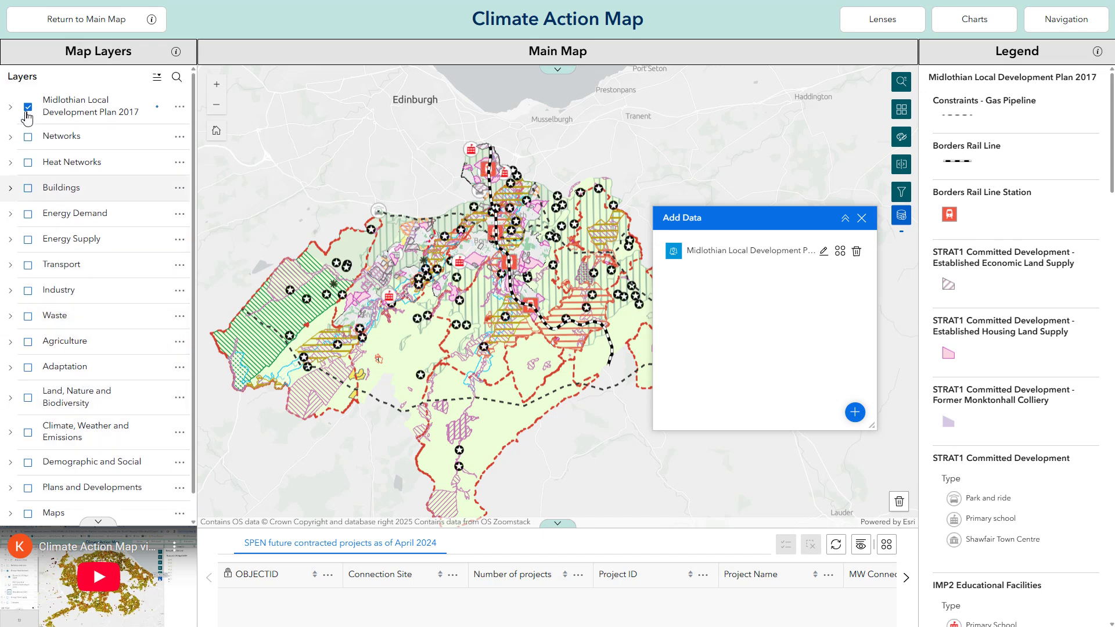
# Step: Expand the Midlothian Local Development Plan 2017 layer and examine its sublayers and the options available for them
pyautogui.click(180, 108)
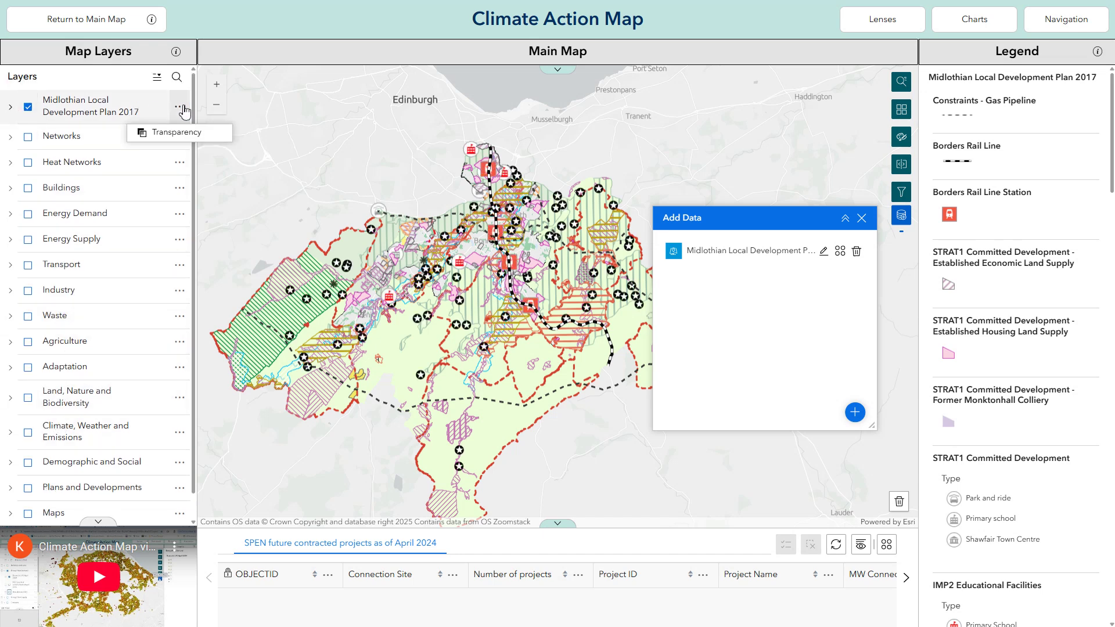
pyautogui.click(11, 108)
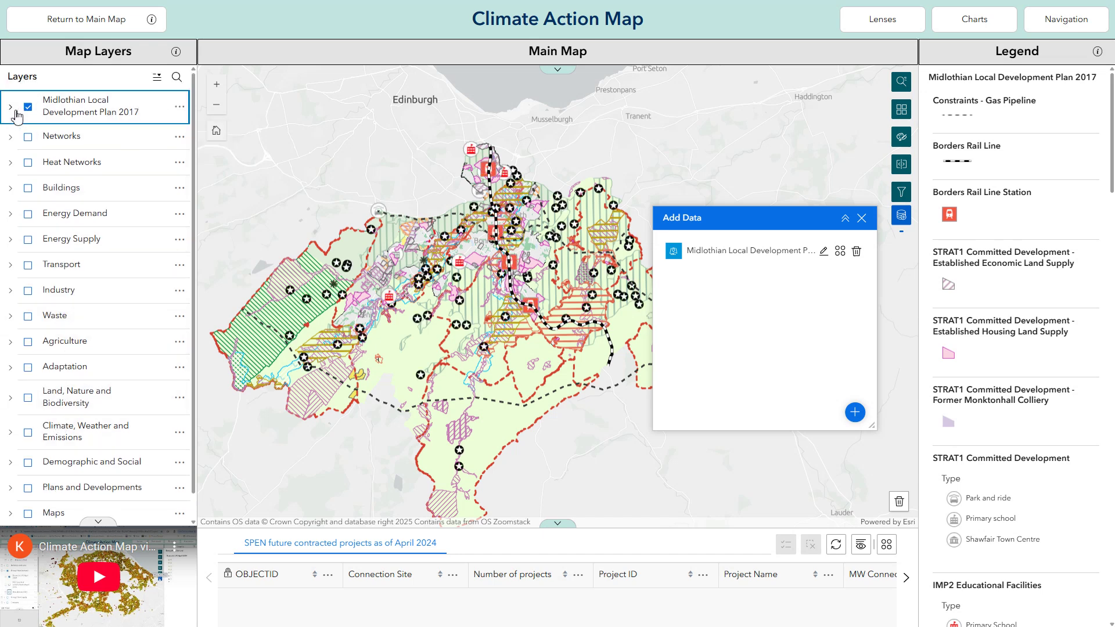
pyautogui.click(181, 142)
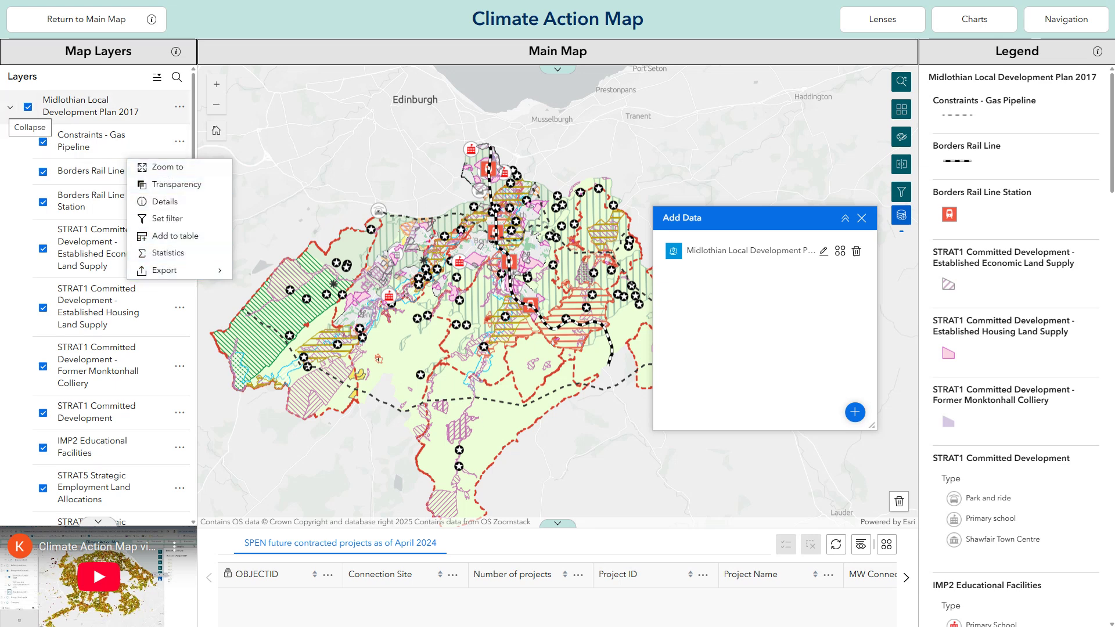
pyautogui.scroll(-10, 87, 174)
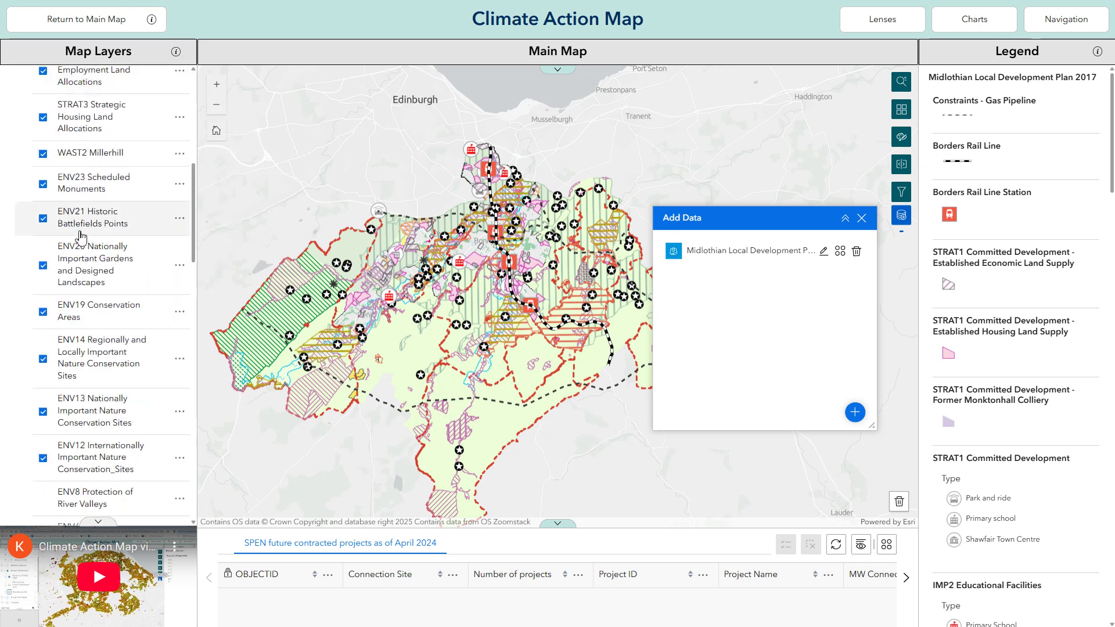
pyautogui.scroll(10, 82, 238)
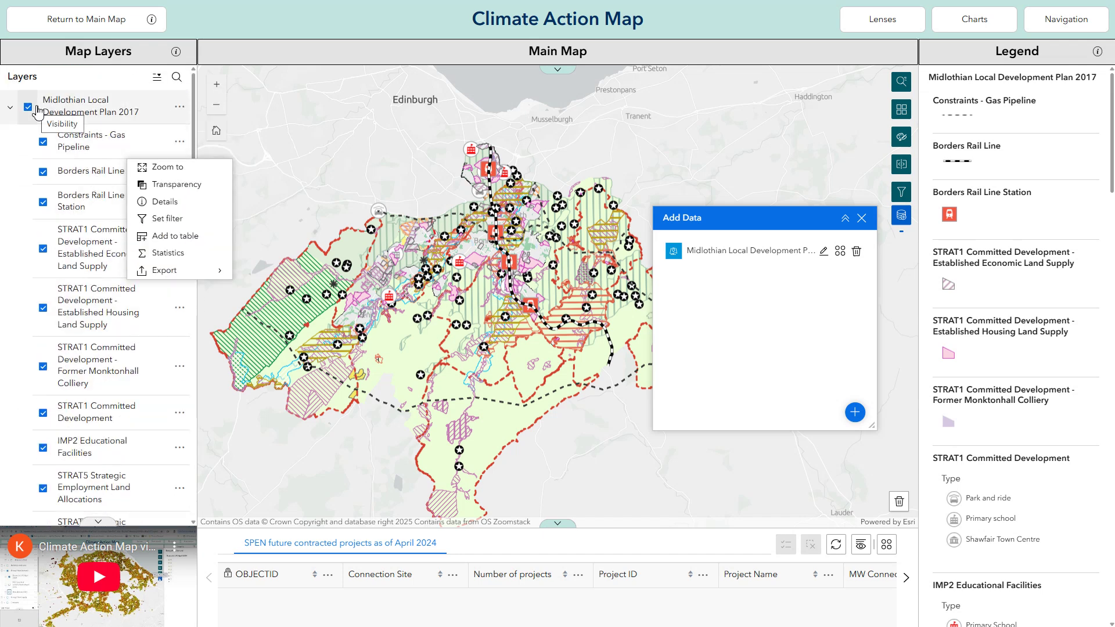
# Step: Turn off the gas pipeline, Borders Rail Line, Borders Rail Line Station and all four STRAT1 Committed Development sublayers
pyautogui.click(43, 141)
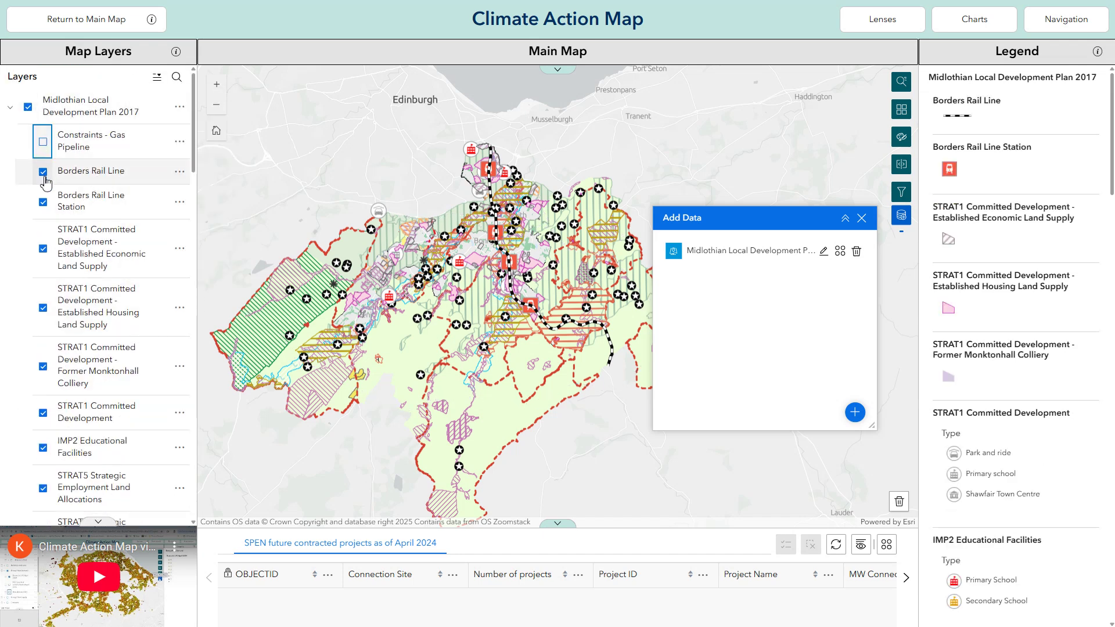
pyautogui.click(43, 171)
pyautogui.click(43, 201)
pyautogui.click(43, 249)
pyautogui.click(43, 308)
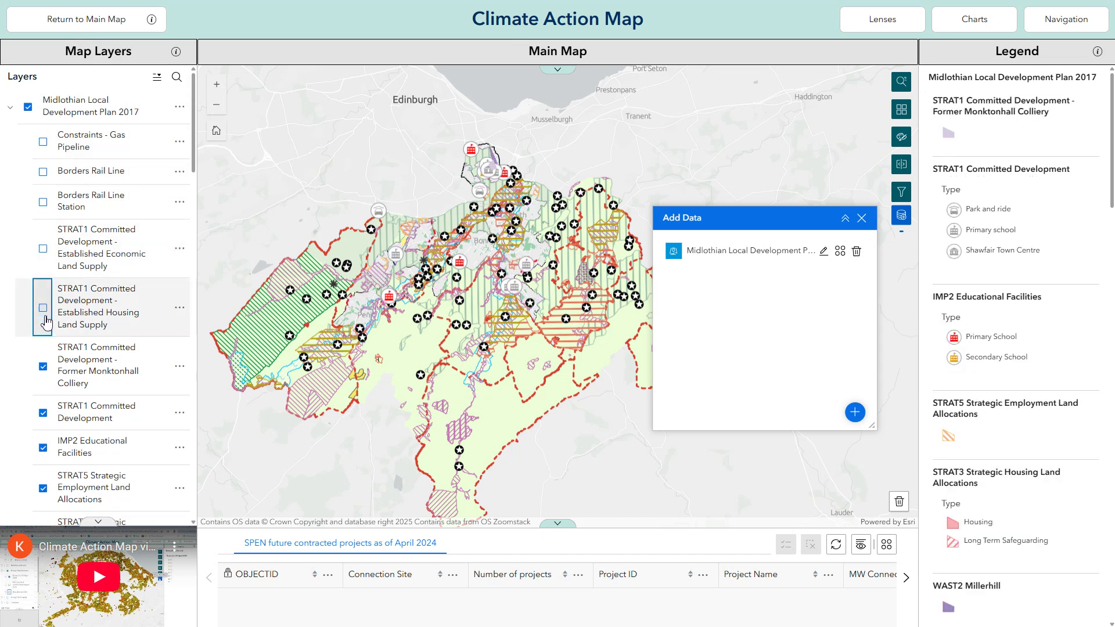
pyautogui.click(43, 366)
pyautogui.click(43, 413)
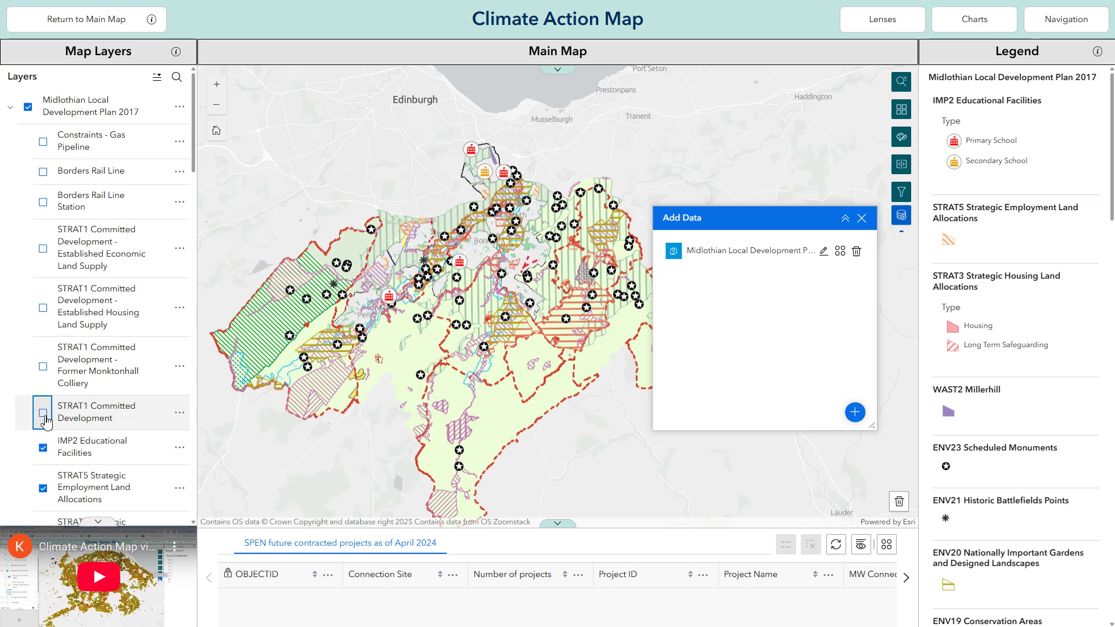
# Step: Turn off all map layers, and turn the collapsed Midlothian Local Development Plan 2017 group back on
pyautogui.click(157, 81)
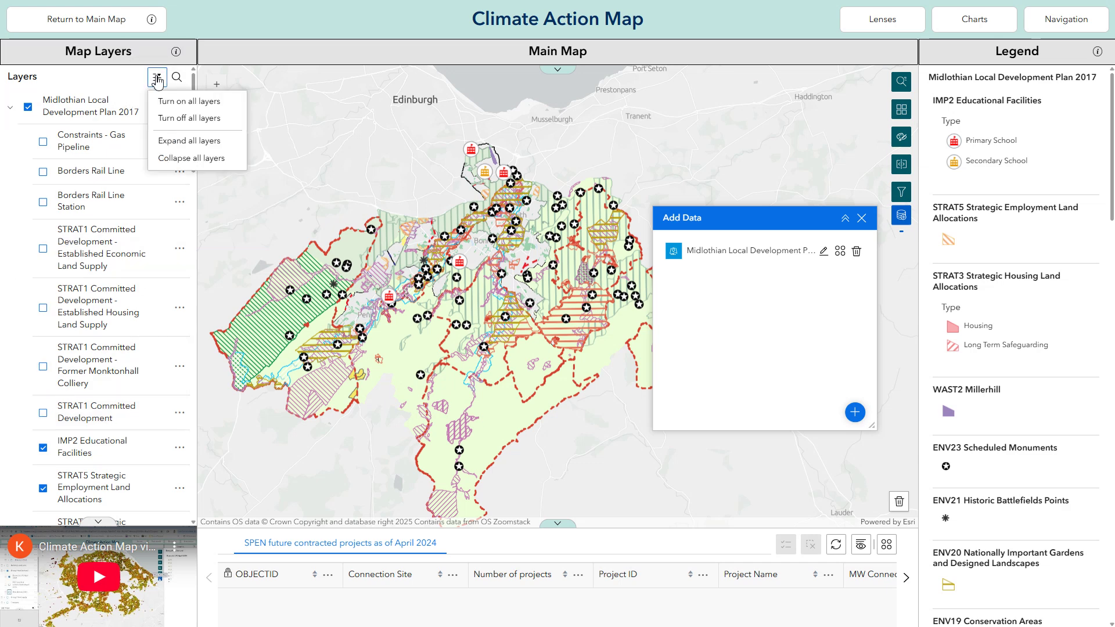
pyautogui.click(168, 122)
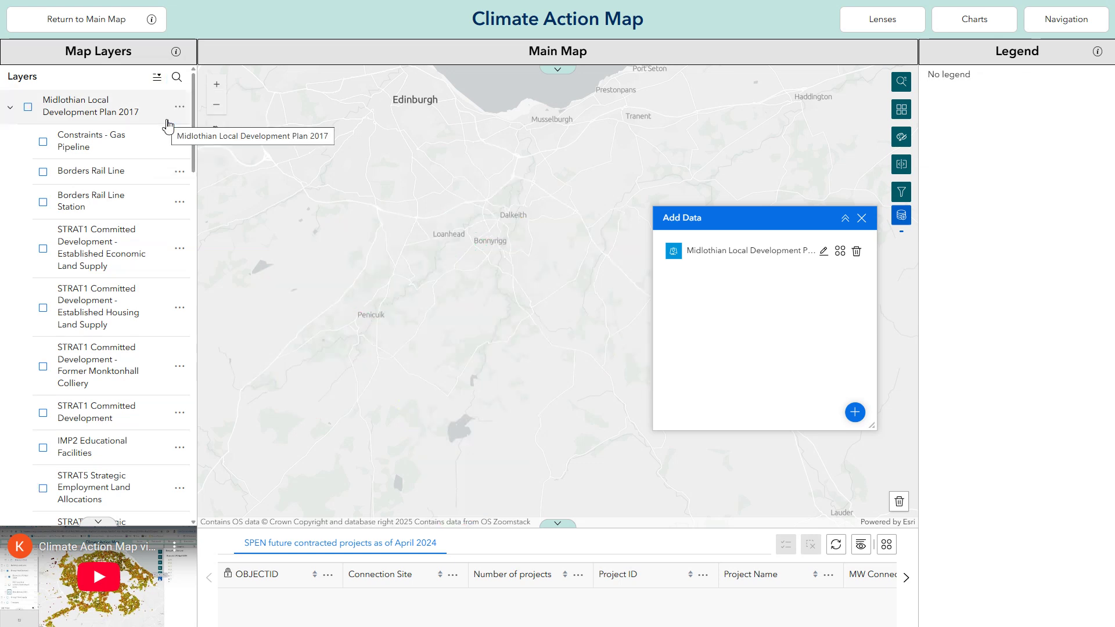
pyautogui.click(10, 107)
pyautogui.click(18, 111)
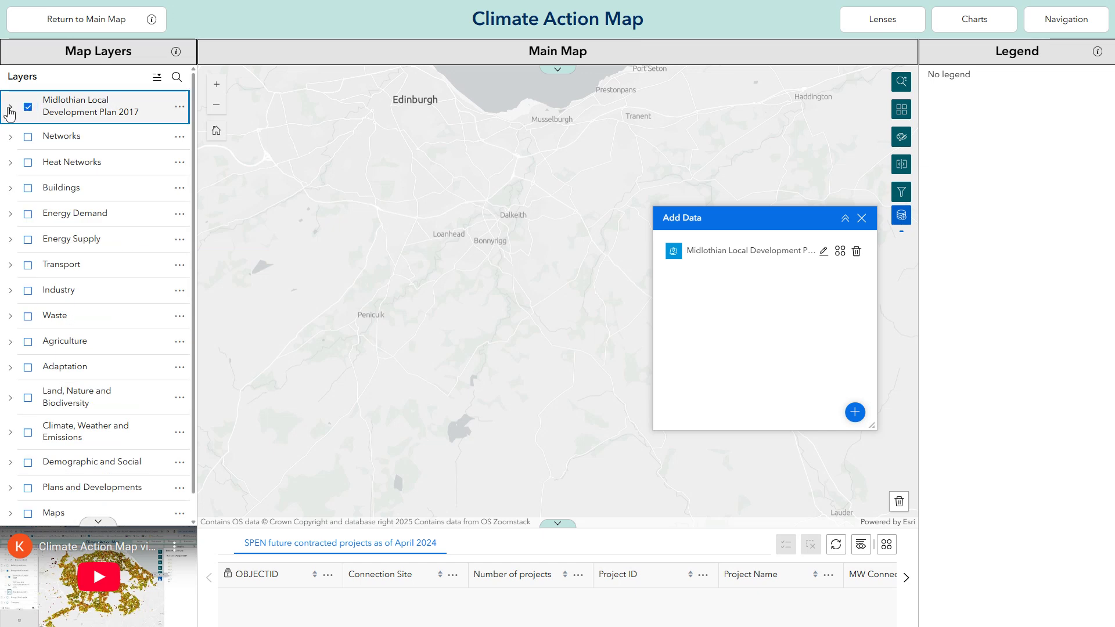
# Step: Turn on only the ENV19 Conservation Areas sublayer inside the Midlothian Local Development Plan 2017 group
pyautogui.click(11, 108)
pyautogui.scroll(-5, 70, 209)
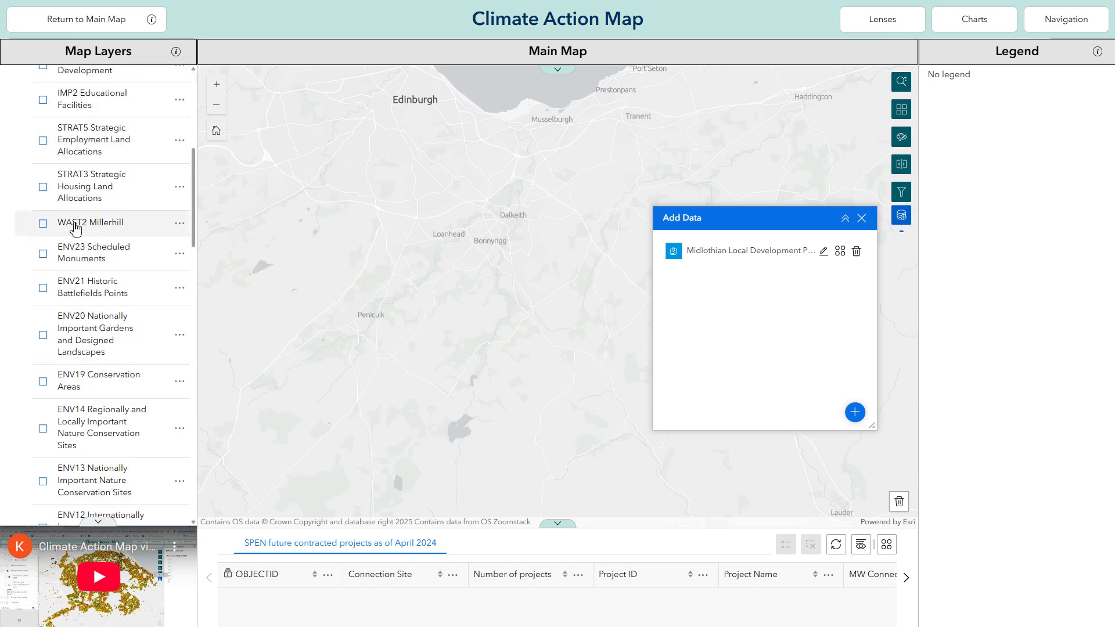
pyautogui.scroll(-1, 35, 372)
pyautogui.click(43, 312)
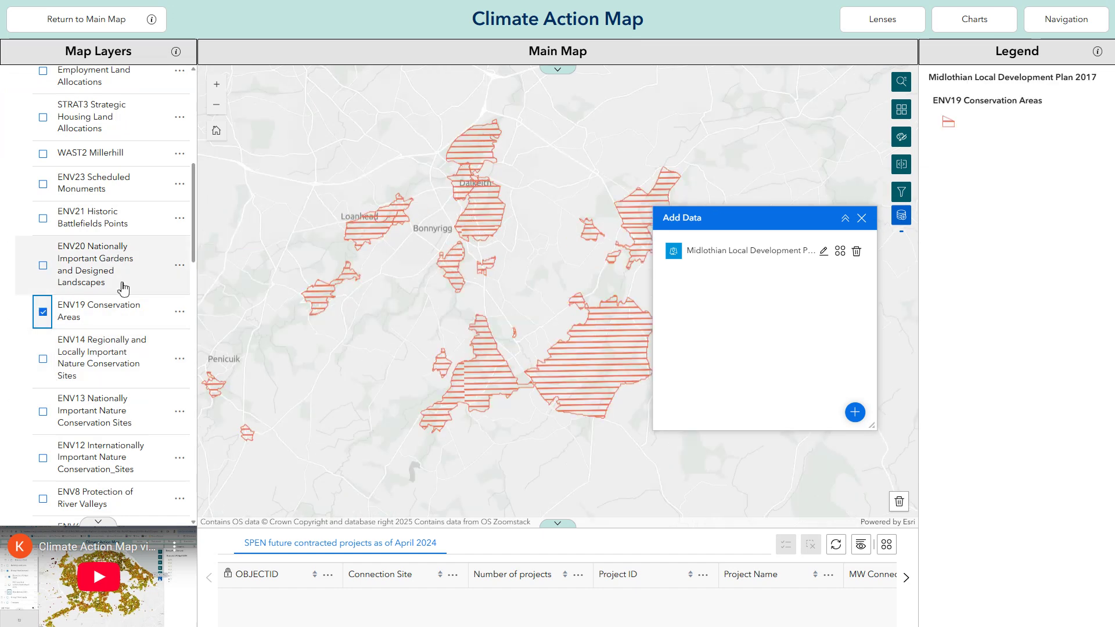
# Step: Turn off the whole Midlothian Local Development Plan 2017 group and collapse it in the layer list
pyautogui.scroll(6, 103, 255)
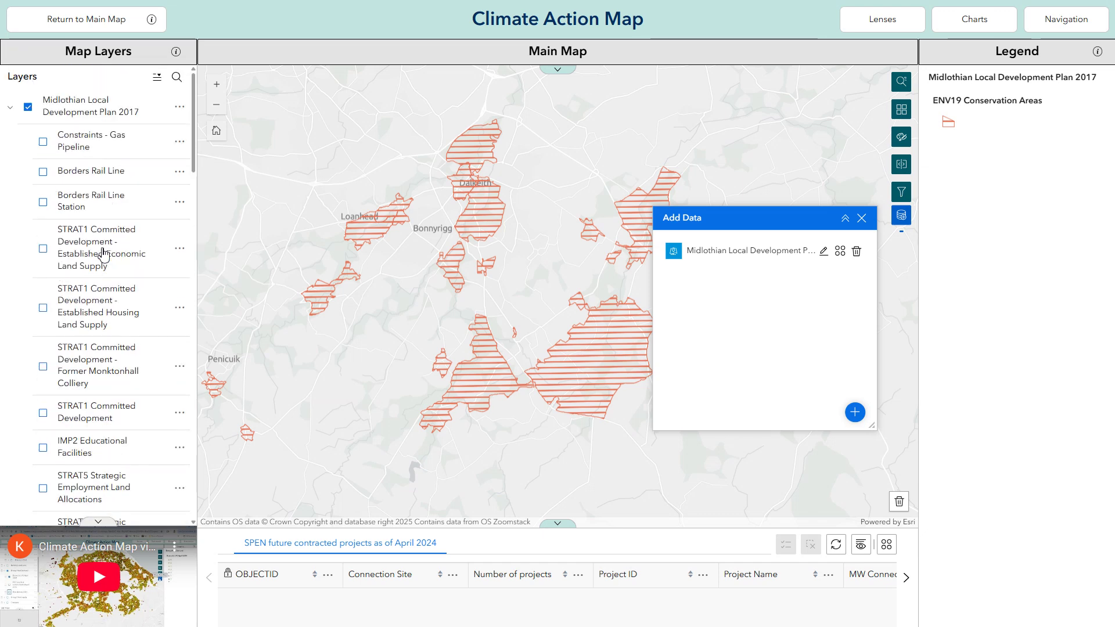
pyautogui.click(28, 107)
pyautogui.click(10, 109)
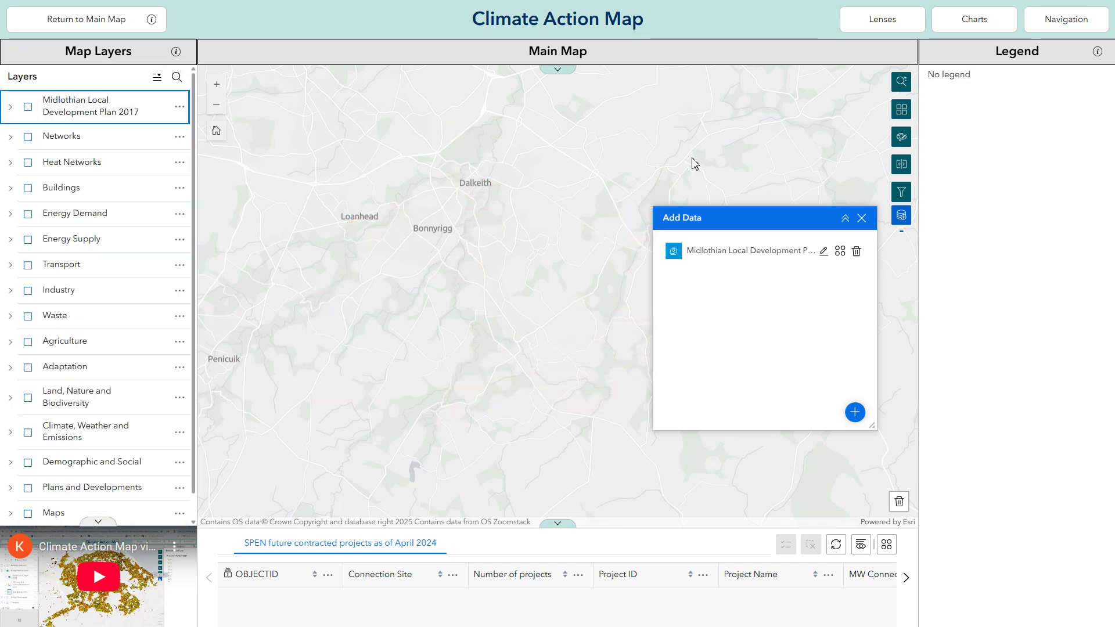
# Step: Search ArcGIS Online for "Edinburgh" and load the City Attractions (View) dataset into the added data
pyautogui.click(858, 417)
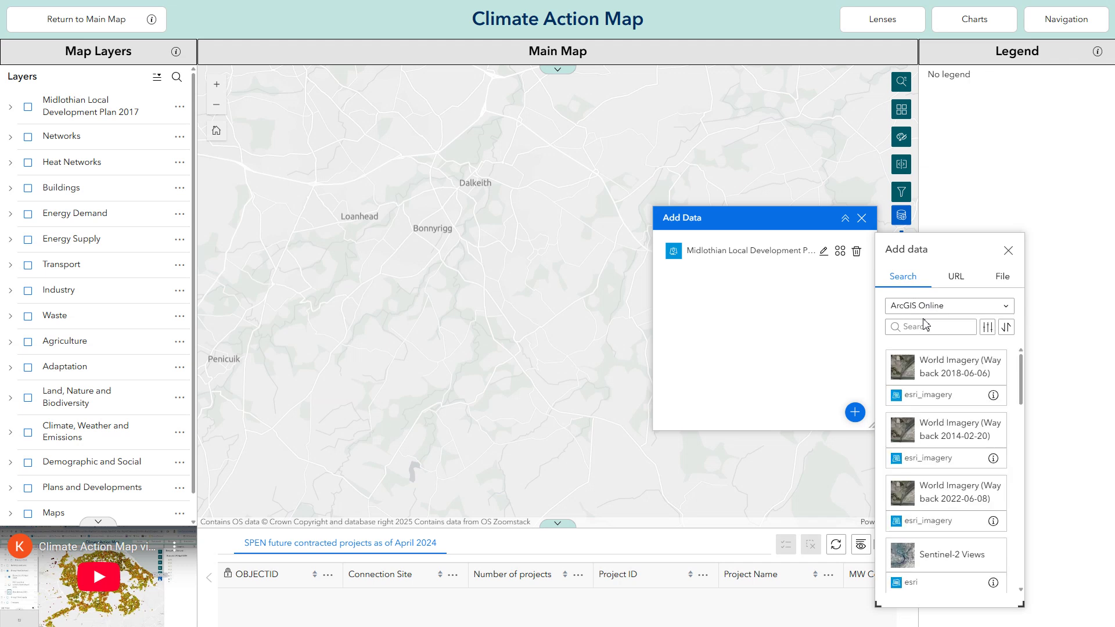
pyautogui.click(925, 308)
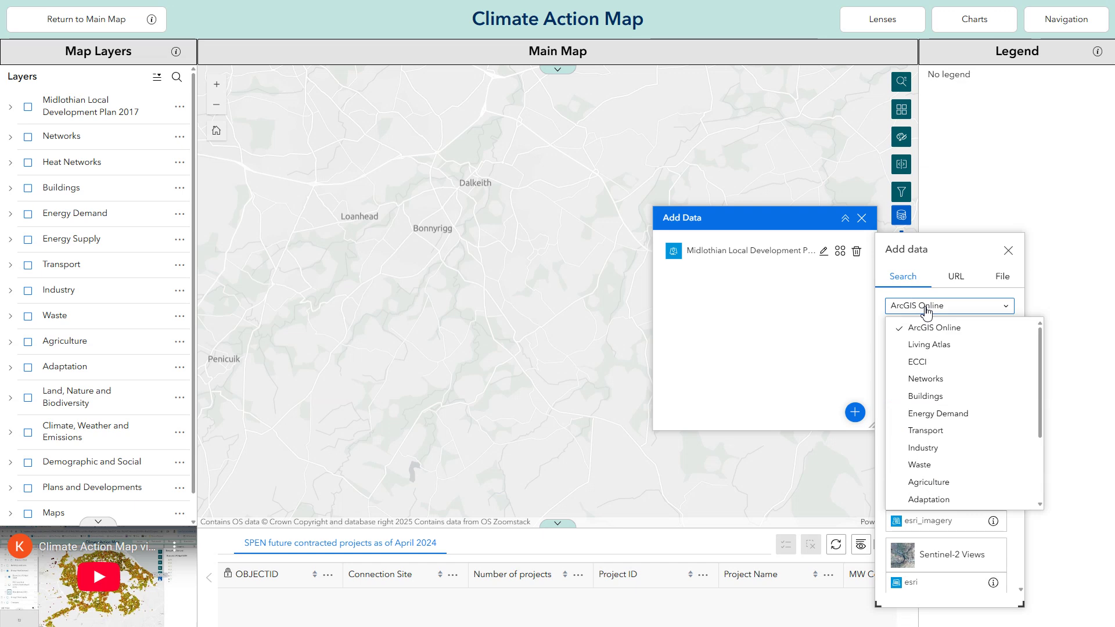
pyautogui.click(925, 309)
pyautogui.click(927, 326)
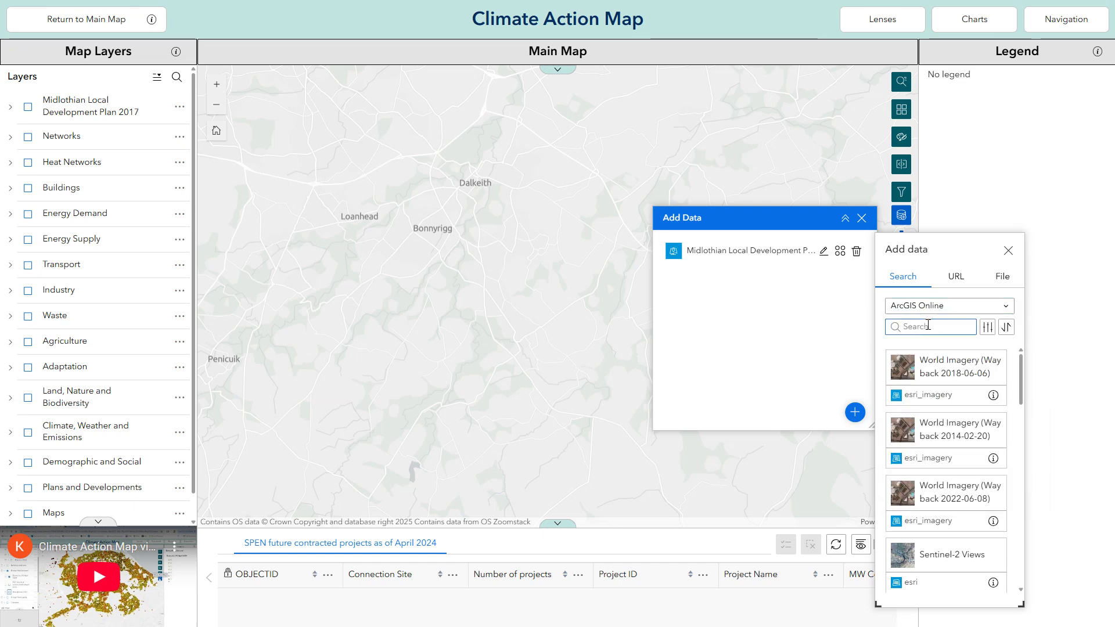
pyautogui.write('Edinburgh')
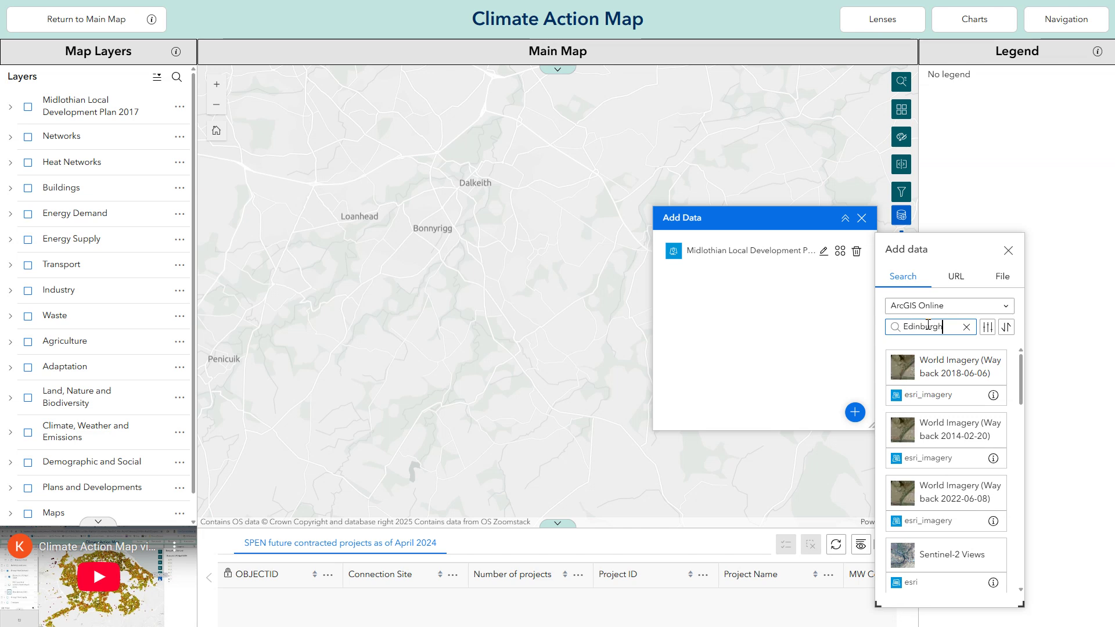
pyautogui.scroll(-5, 935, 407)
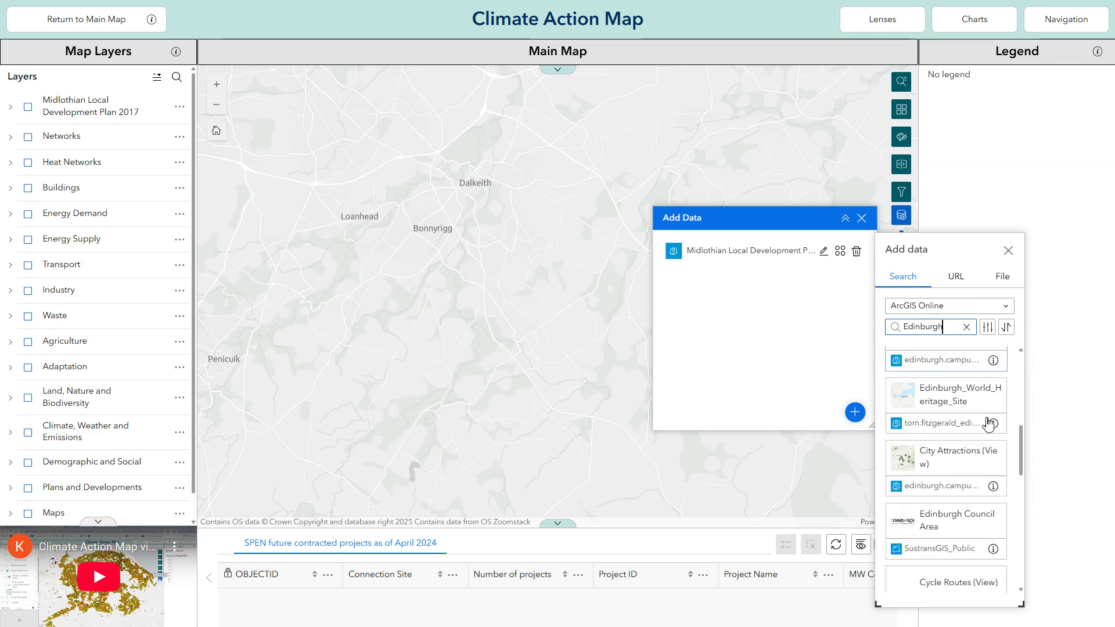
pyautogui.scroll(-2, 920, 407)
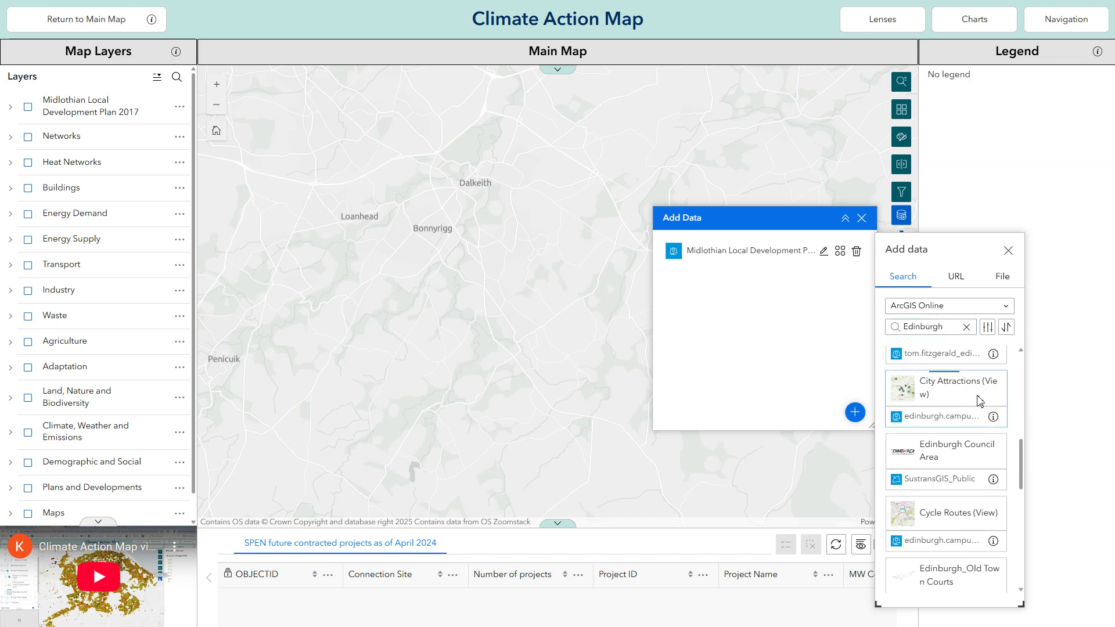
pyautogui.click(980, 400)
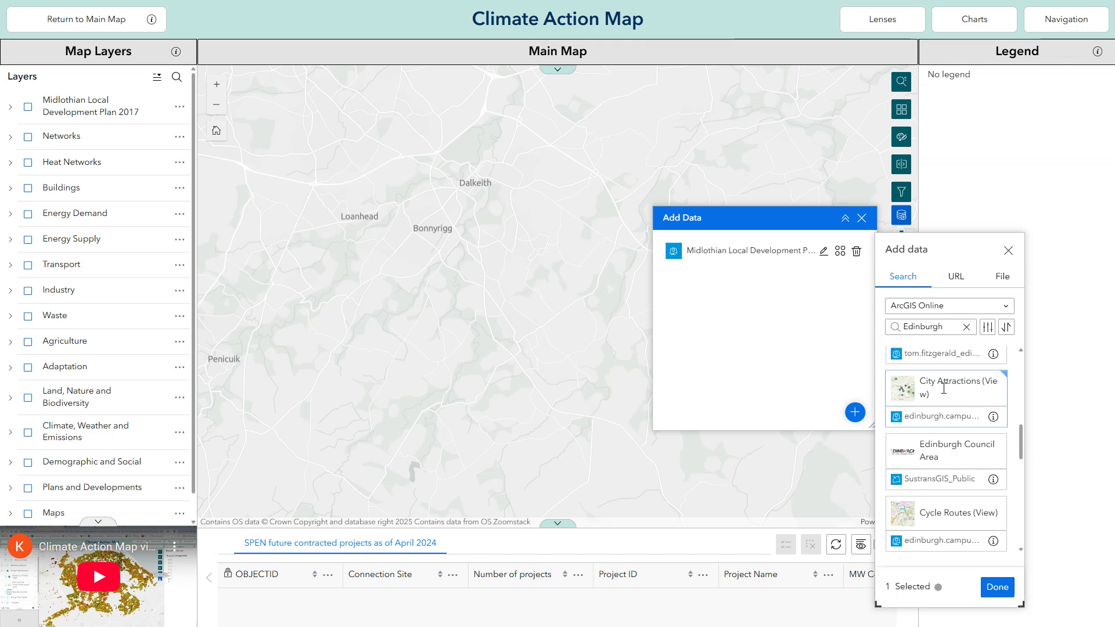
pyautogui.click(997, 587)
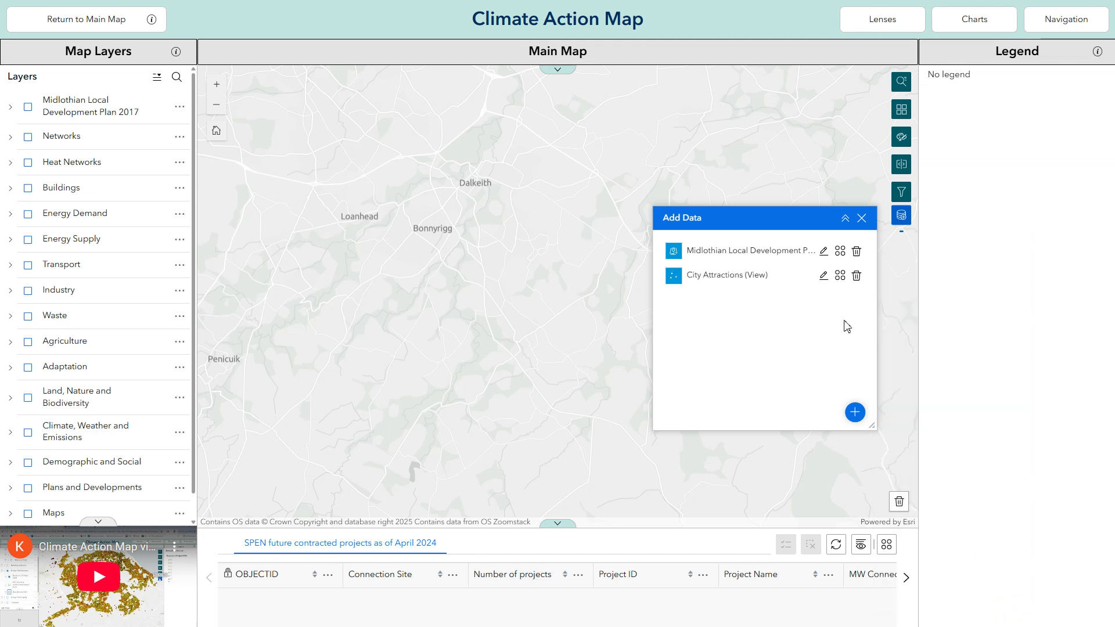
# Step: Add the City Attractions (View) dataset to the map and bring the attractions in central Edinburgh into closer view
pyautogui.click(840, 276)
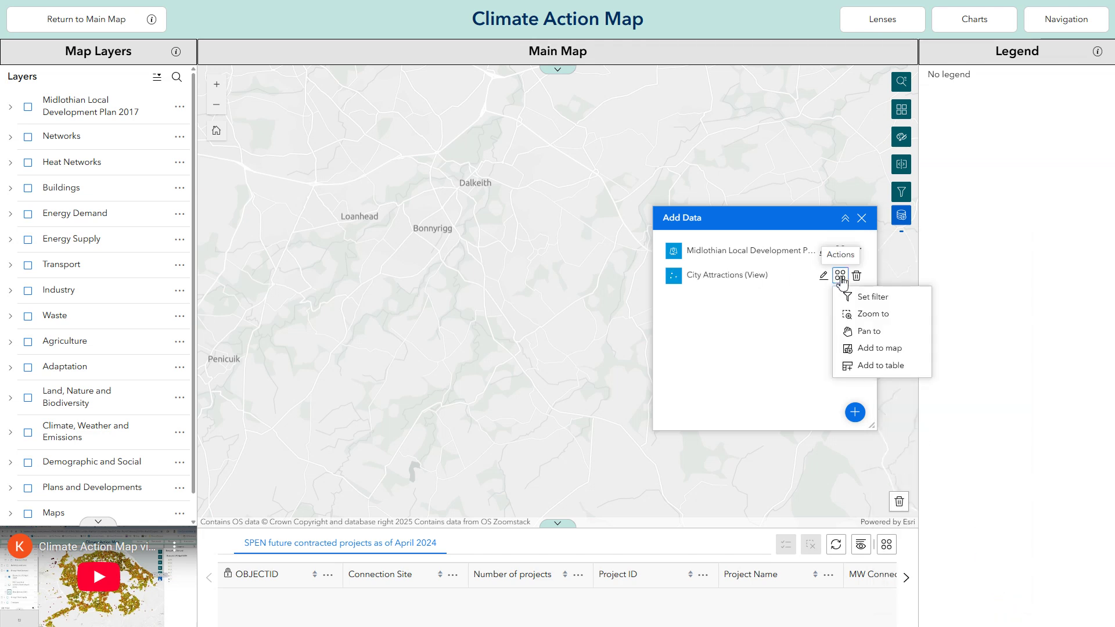
pyautogui.click(879, 349)
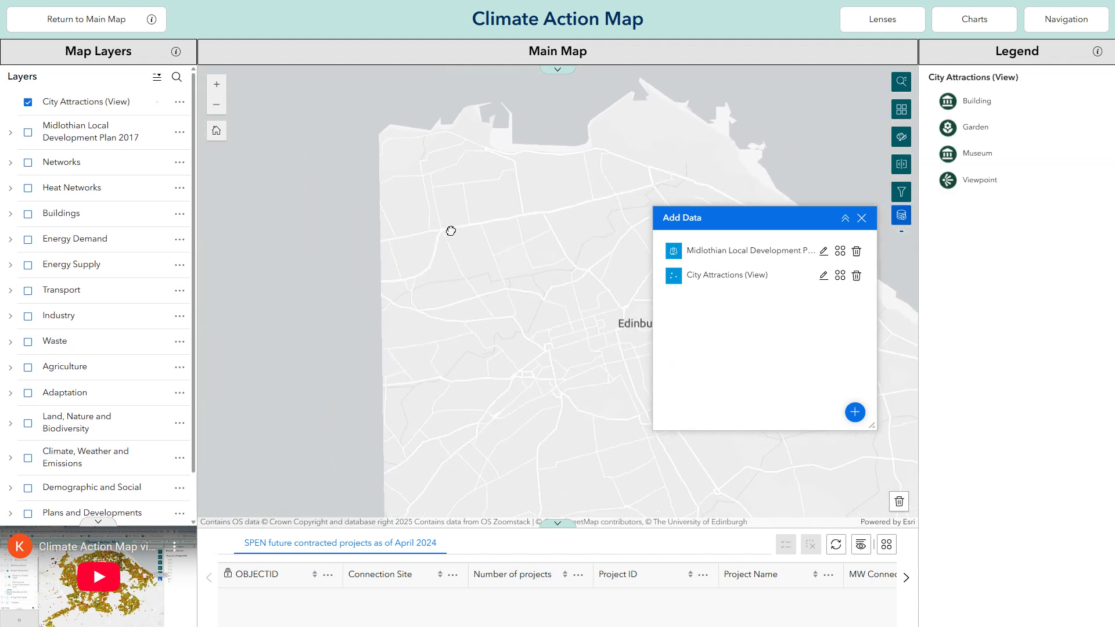
pyautogui.moveTo(504, 339); pyautogui.dragTo(447, 308)
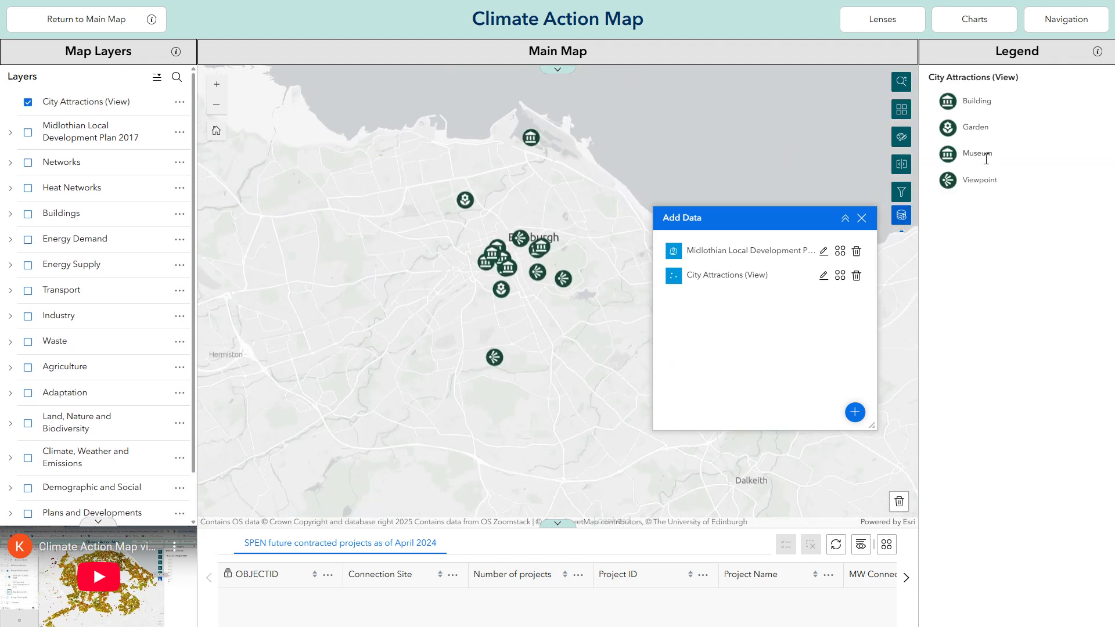
pyautogui.scroll(2, 478, 309)
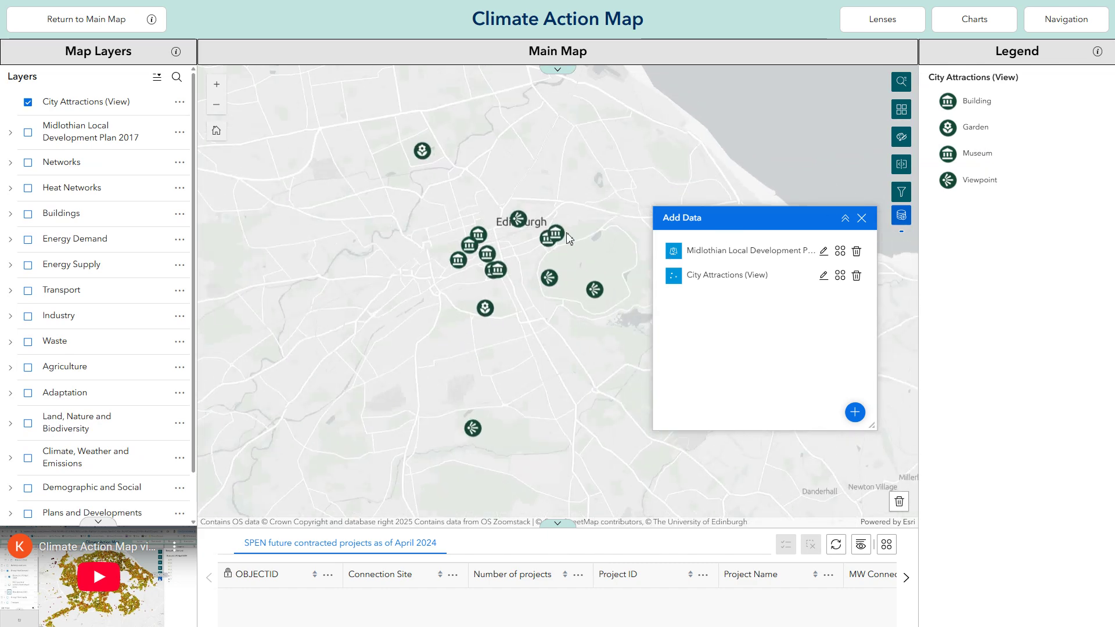
# Step: Turn on Edinburgh LHEES Prospective Heat Network Zones with its Heat Networks, Edinburgh and LHEES groups, and inspect the zones against the city attractions
pyautogui.click(27, 188)
pyautogui.click(11, 189)
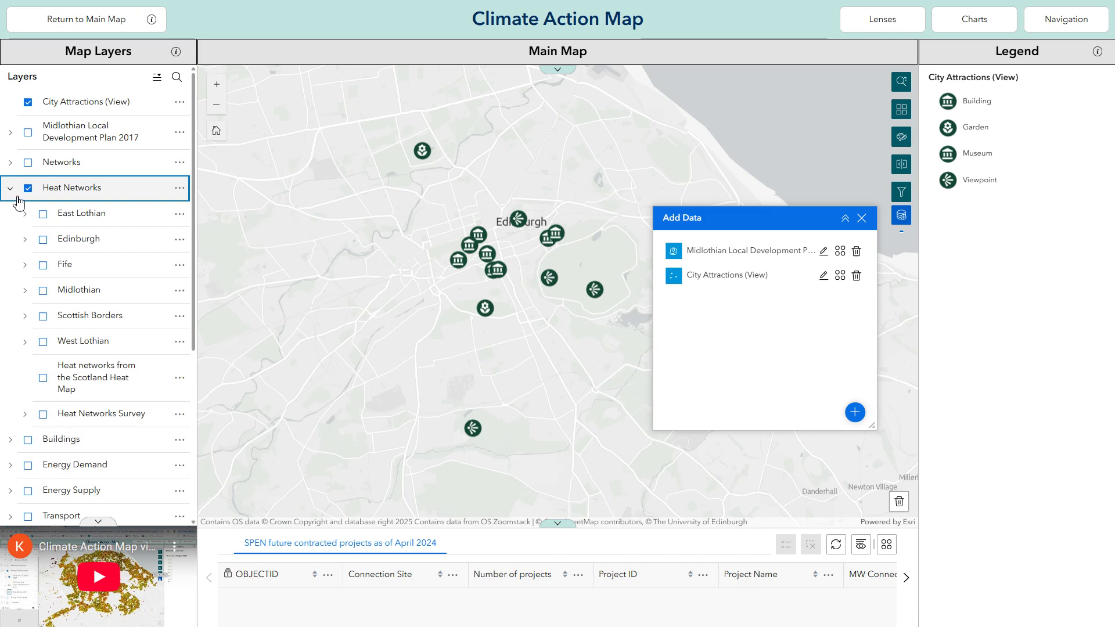
pyautogui.click(43, 239)
pyautogui.click(24, 240)
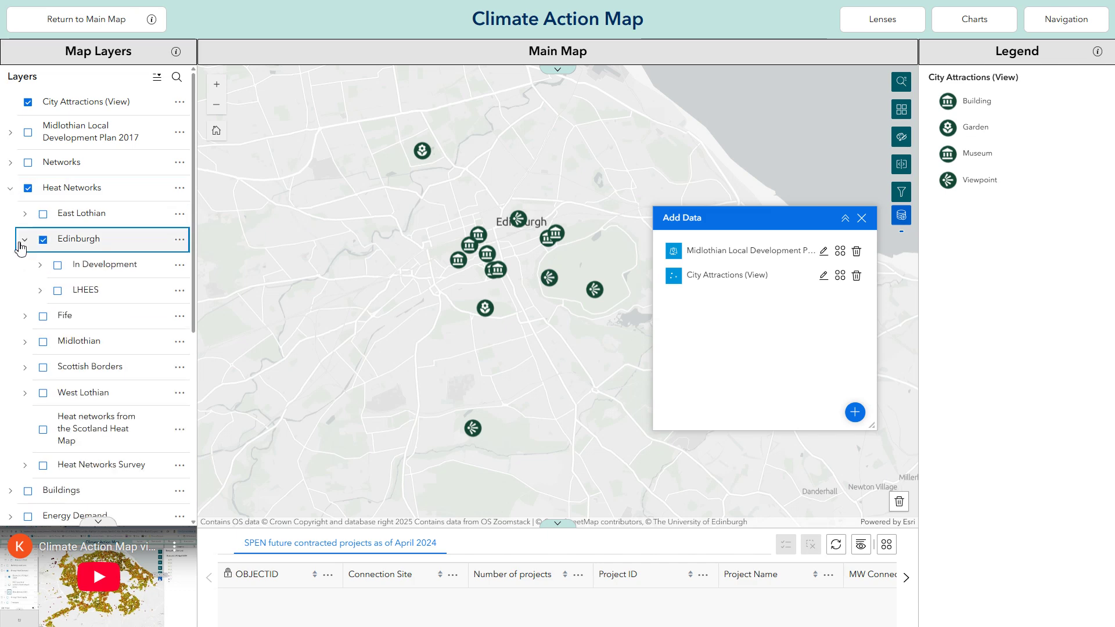
pyautogui.click(58, 290)
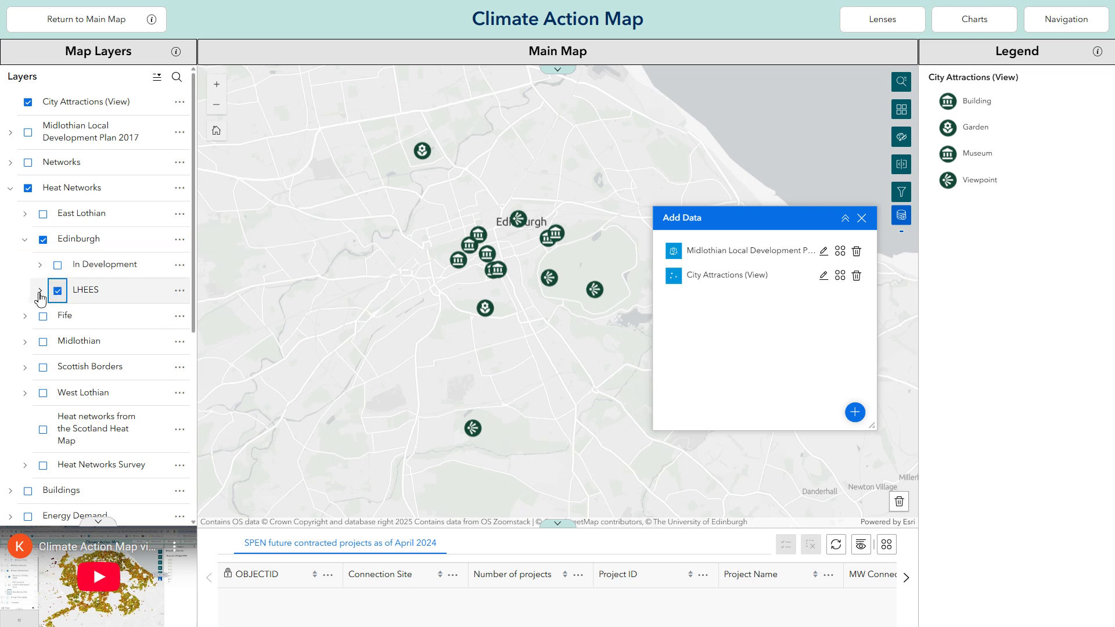
pyautogui.click(39, 290)
pyautogui.click(72, 374)
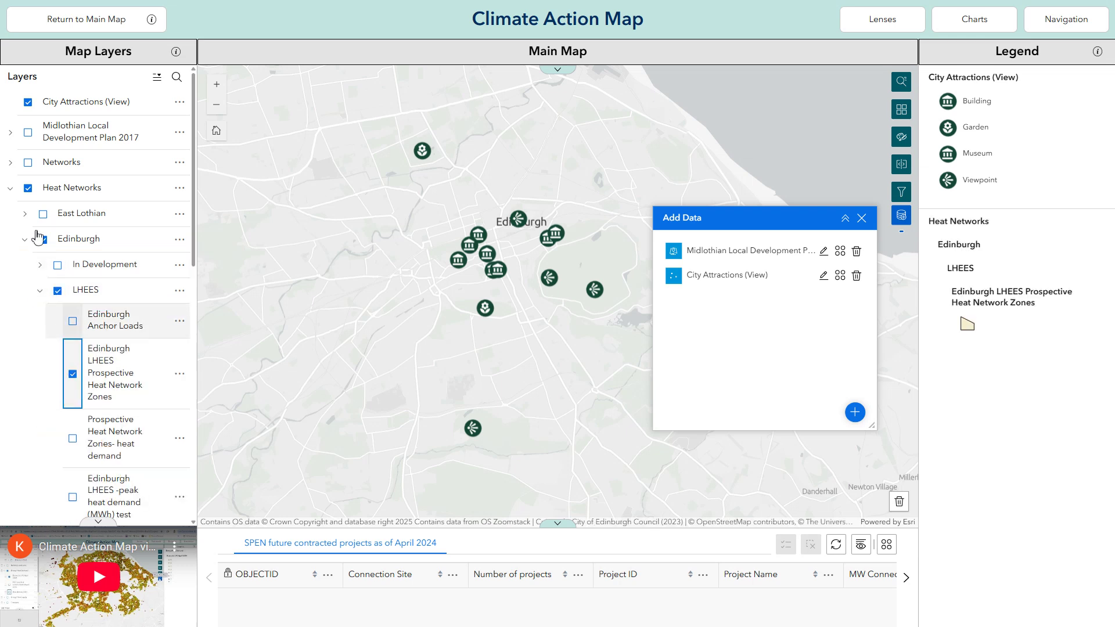
pyautogui.click(10, 187)
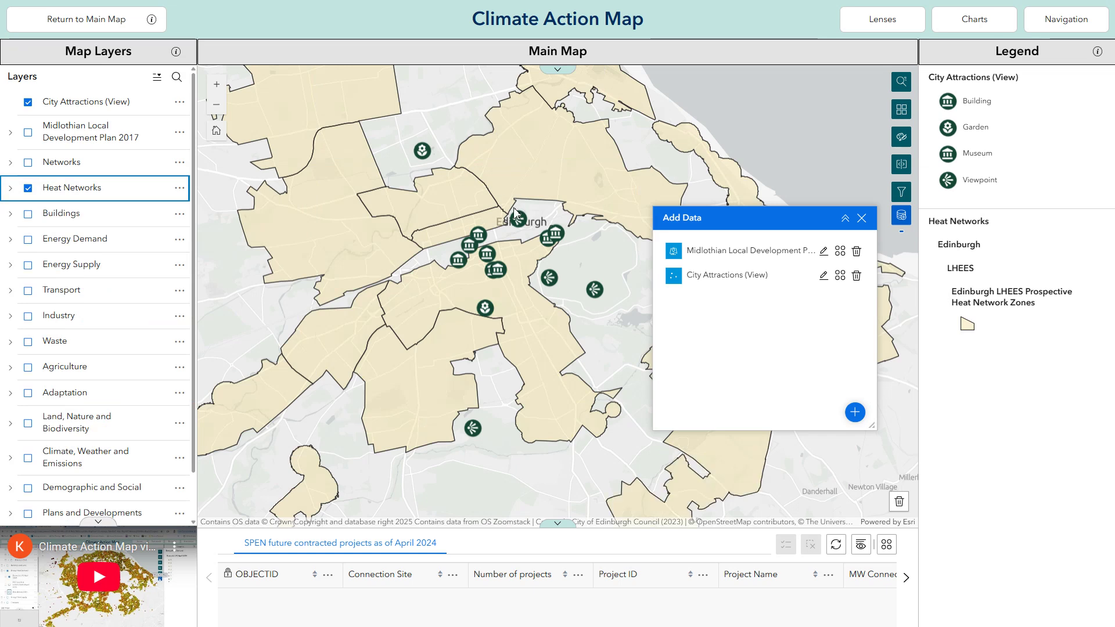
pyautogui.scroll(2, 513, 207)
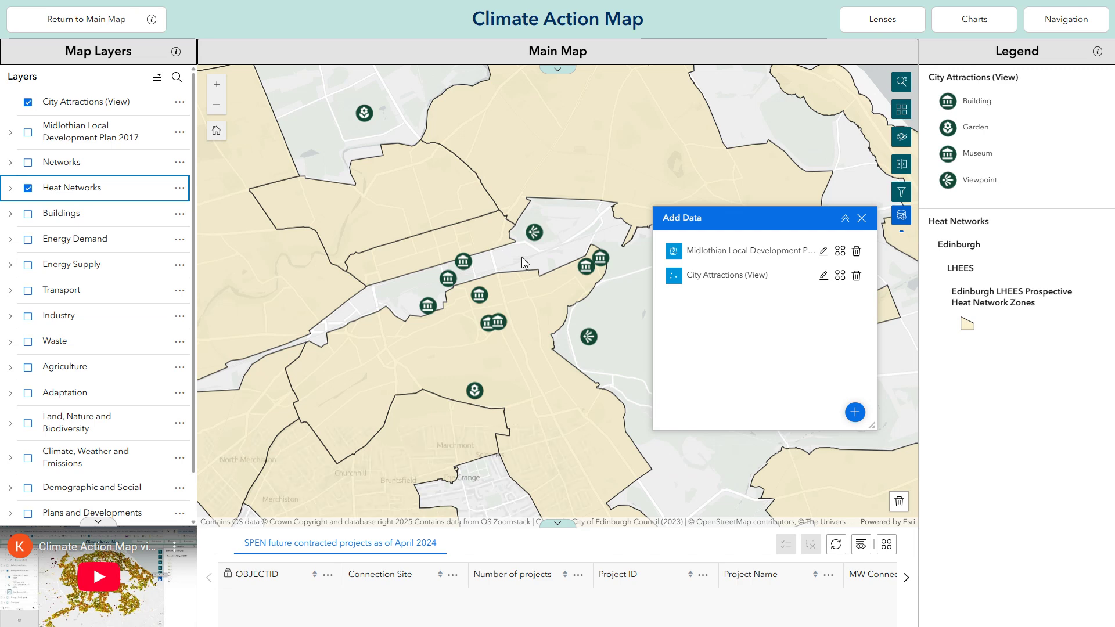
pyautogui.scroll(-2, 603, 233)
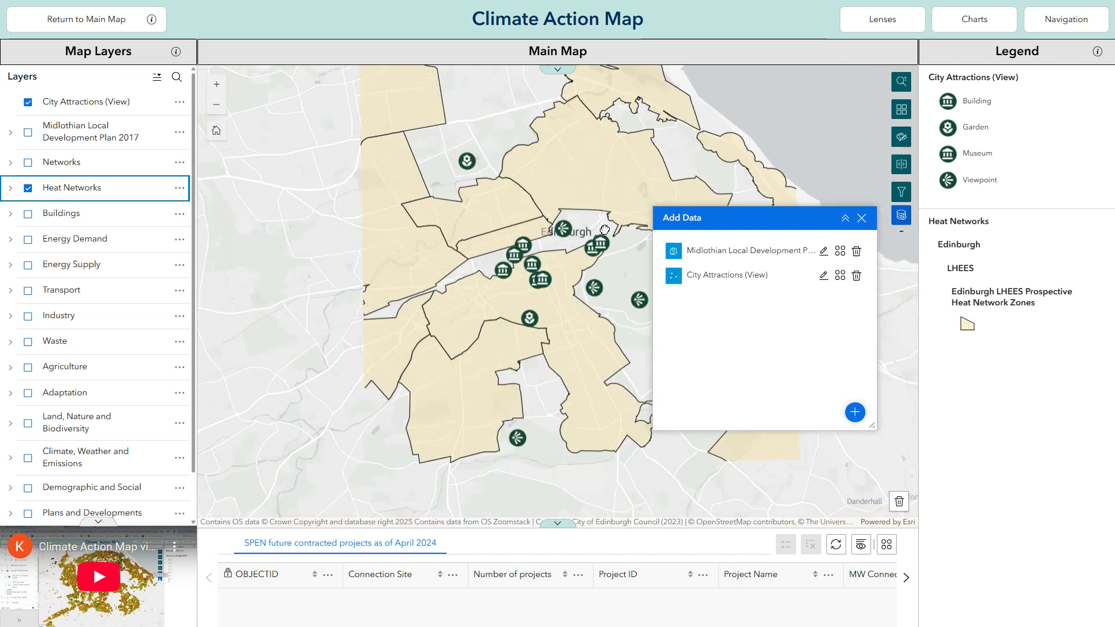
pyautogui.moveTo(443, 202); pyautogui.dragTo(487, 209)
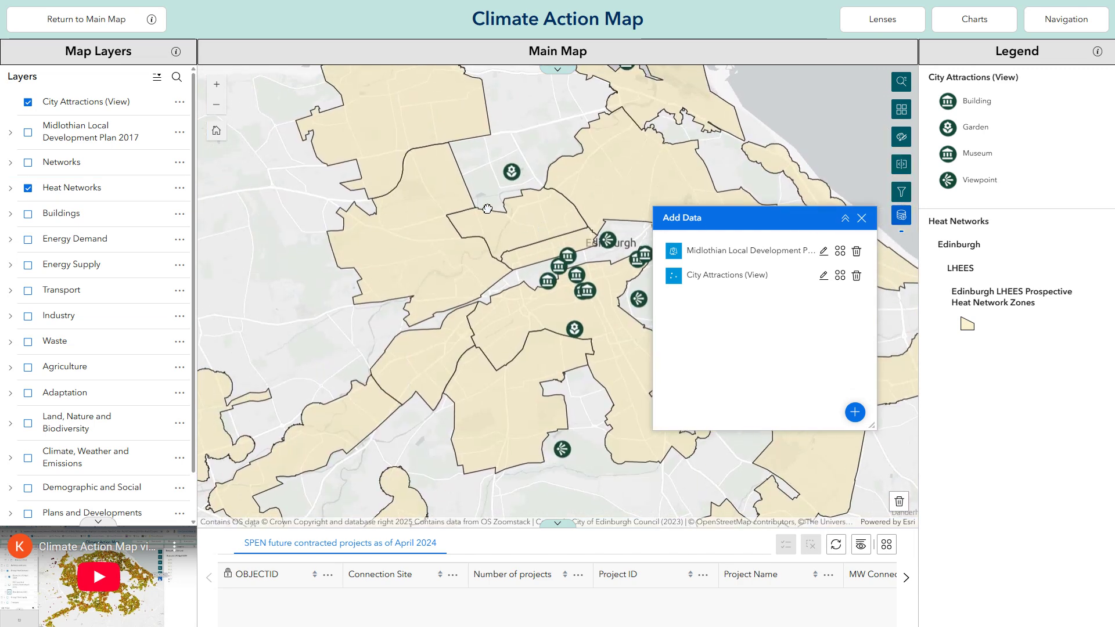
# Step: Remove City Attractions (View) and Midlothian Local Development Plan 2017 from the added data, and turn off the City Attractions (View) layer
pyautogui.click(857, 278)
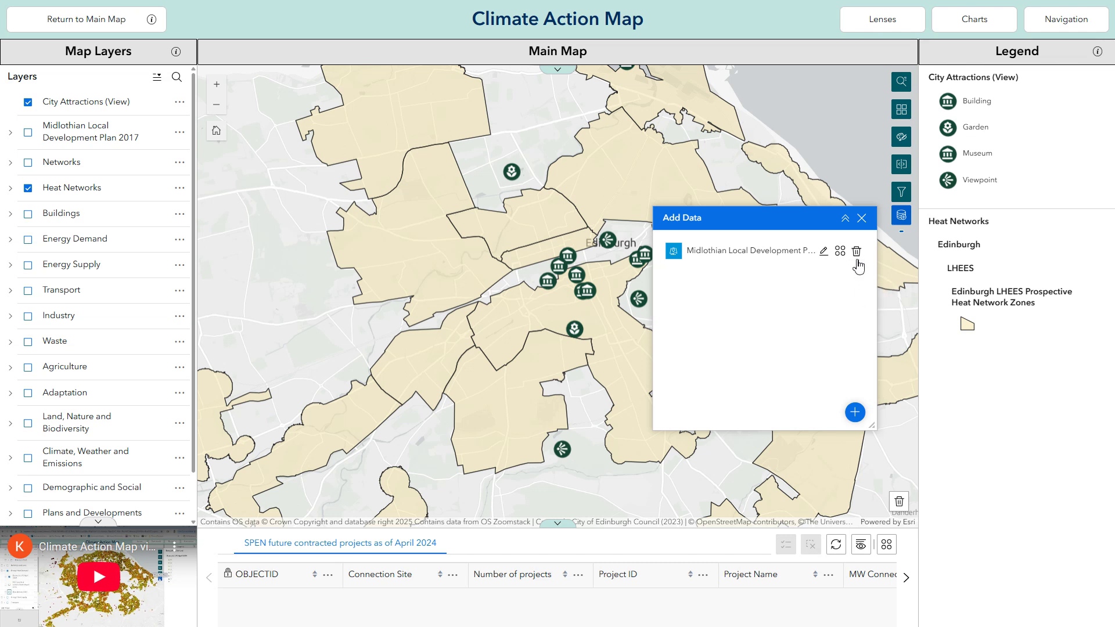
pyautogui.click(856, 252)
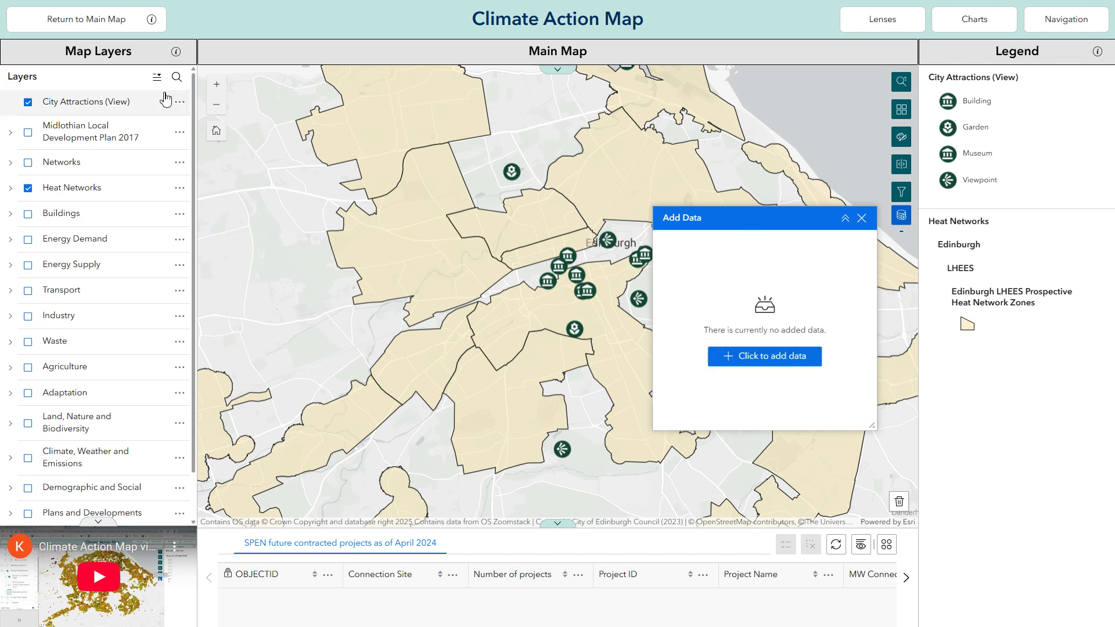
pyautogui.click(29, 103)
pyautogui.scroll(-2, 35, 116)
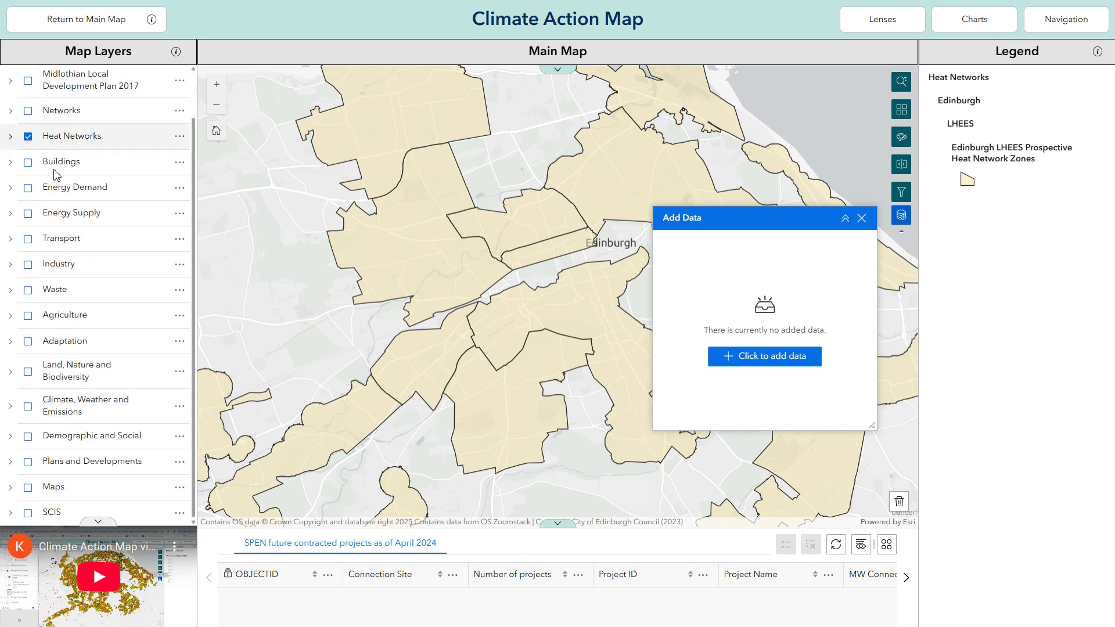
pyautogui.scroll(2, 54, 172)
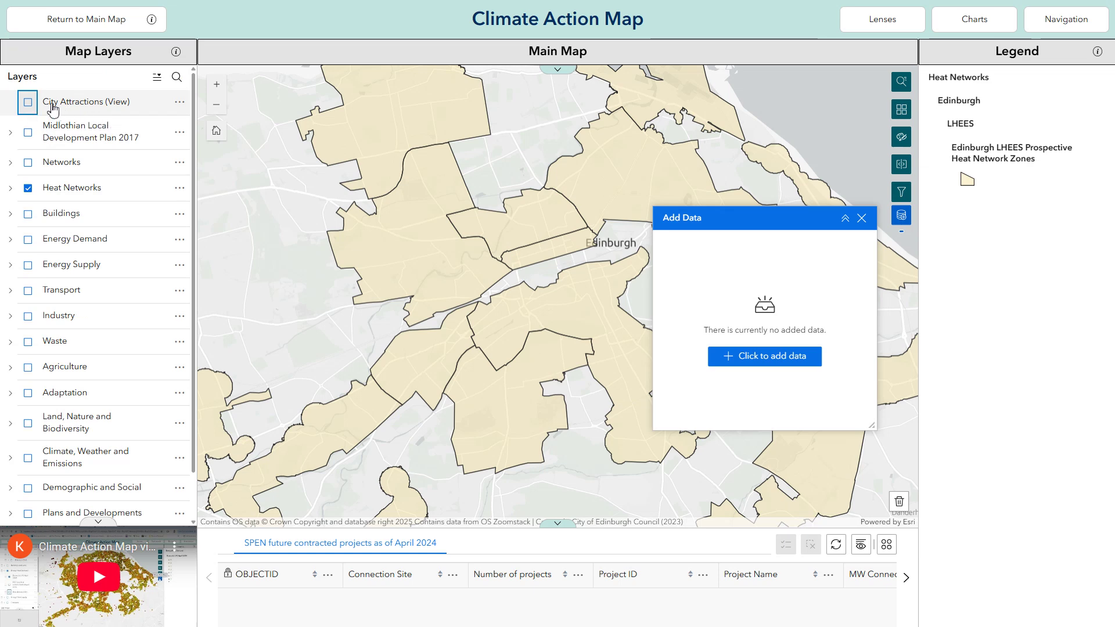
# Step: Examine the service types offered for adding data by URL, leaving ArcGIS Server Web Service selected
pyautogui.click(816, 355)
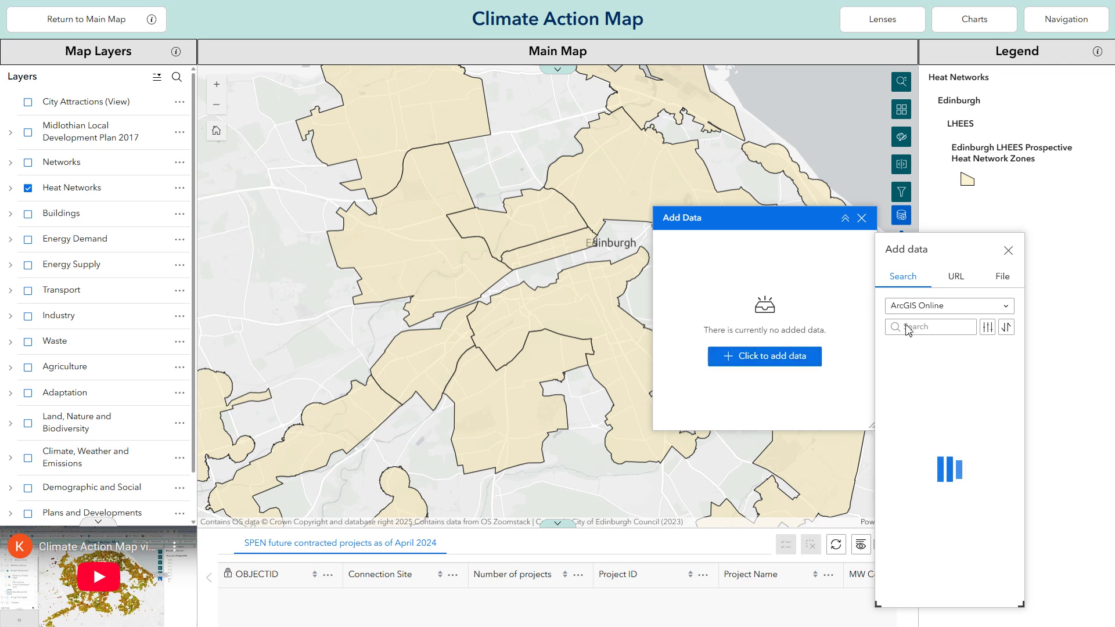
pyautogui.click(952, 285)
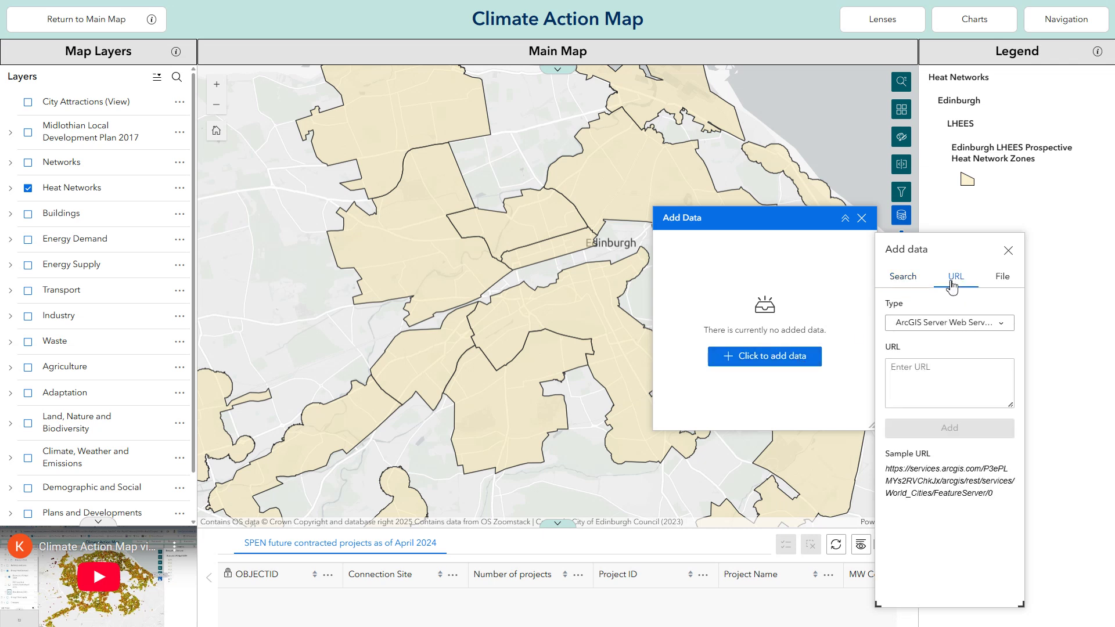
pyautogui.click(957, 327)
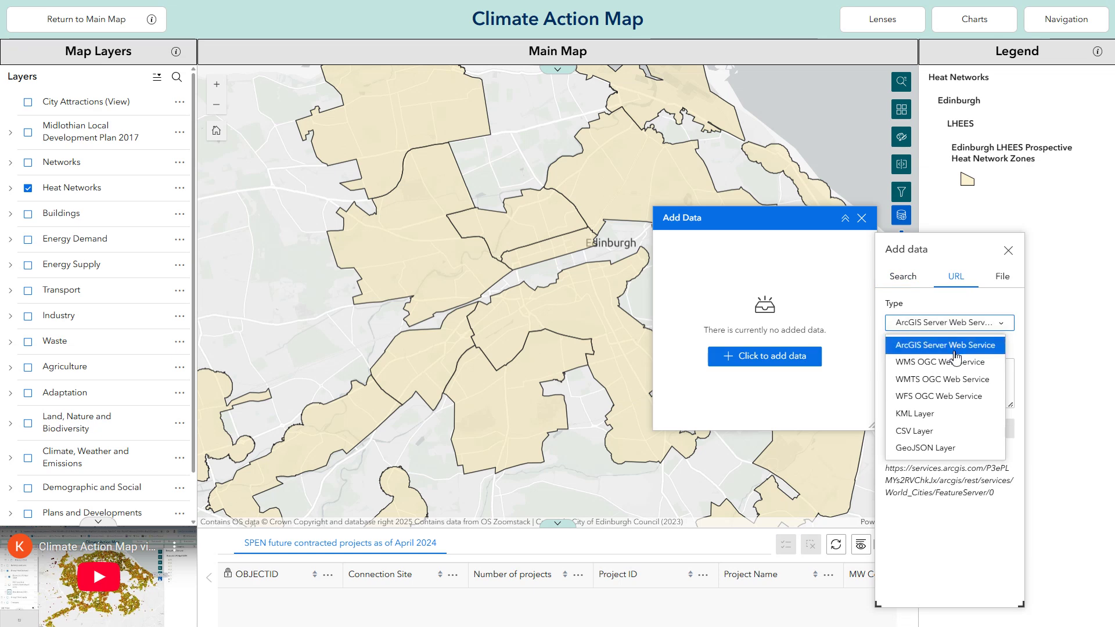
pyautogui.click(942, 303)
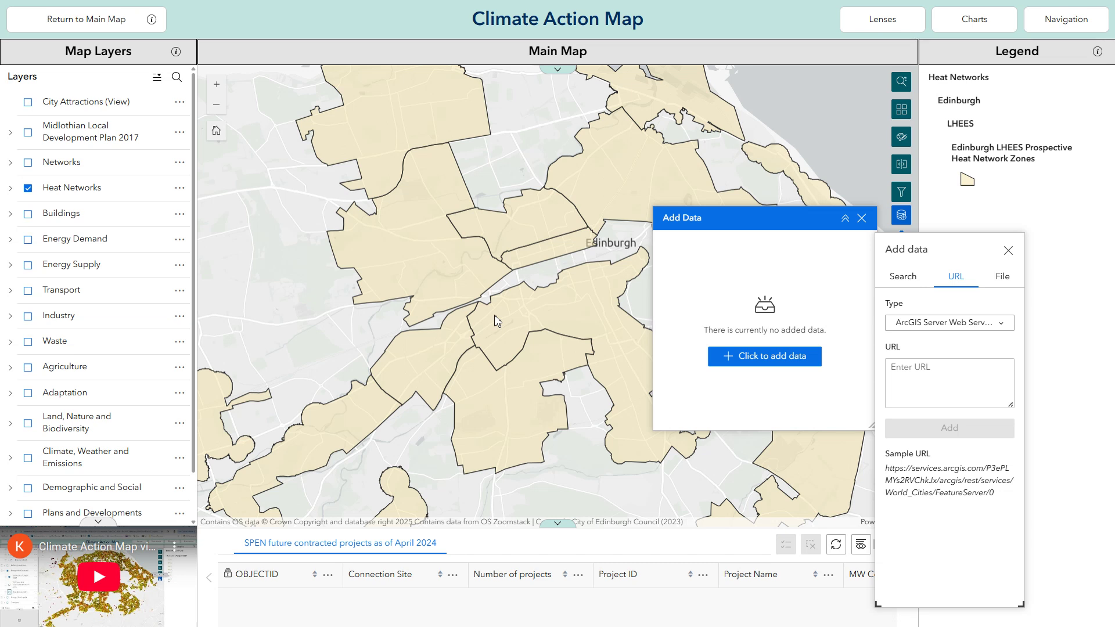
pyautogui.click(965, 328)
pyautogui.click(940, 345)
# Step: View the file upload option and its supported formats for adding data, and close both data windows
pyautogui.click(1008, 279)
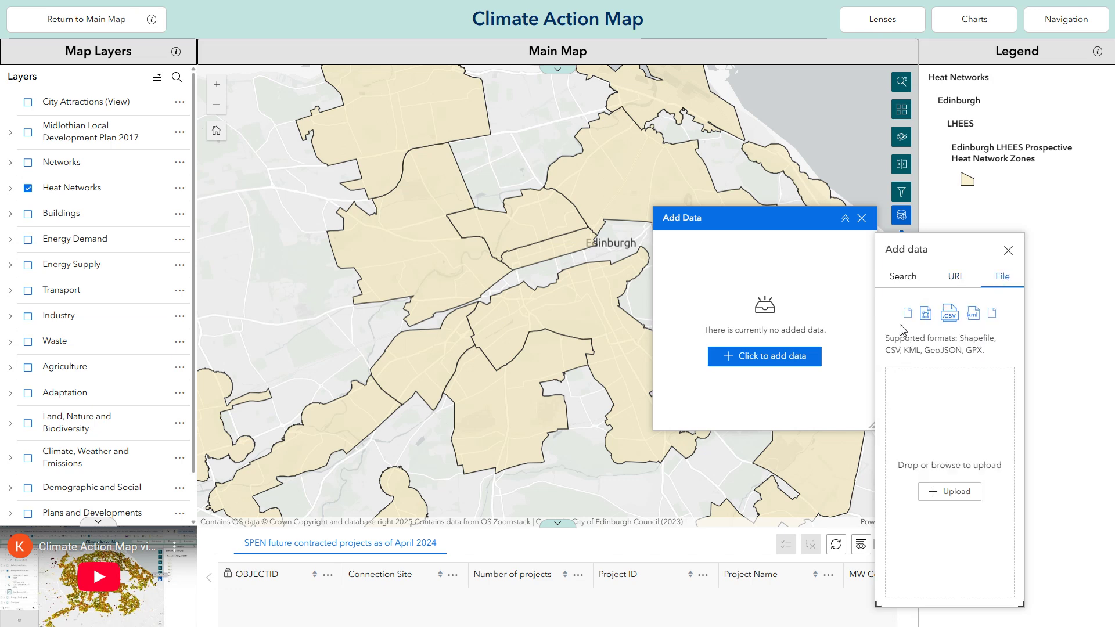
pyautogui.click(902, 277)
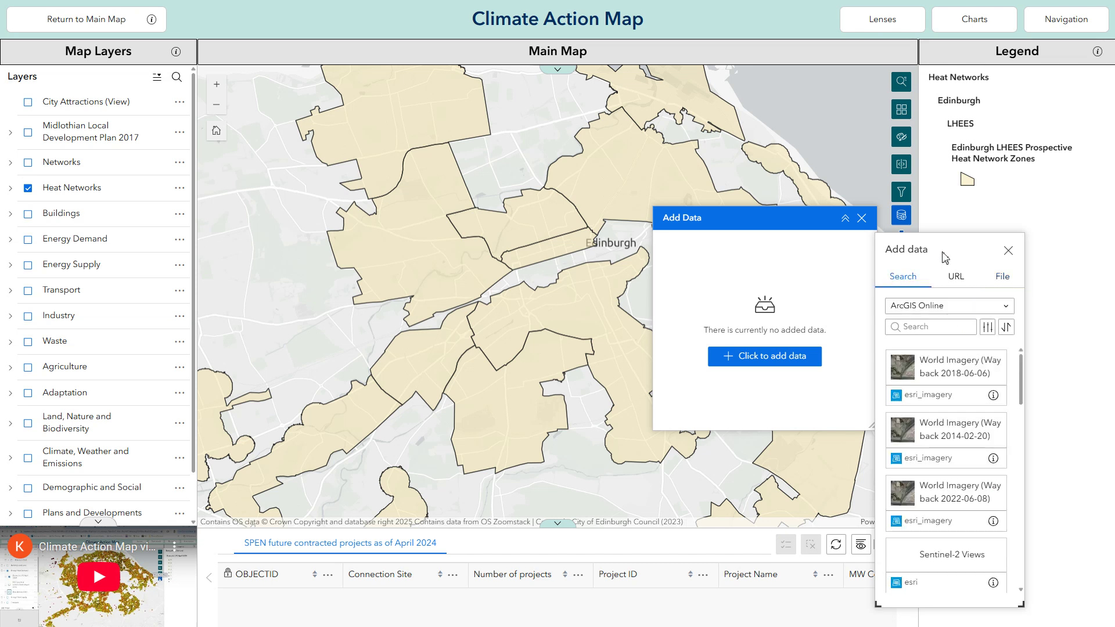
pyautogui.click(1008, 250)
pyautogui.click(861, 218)
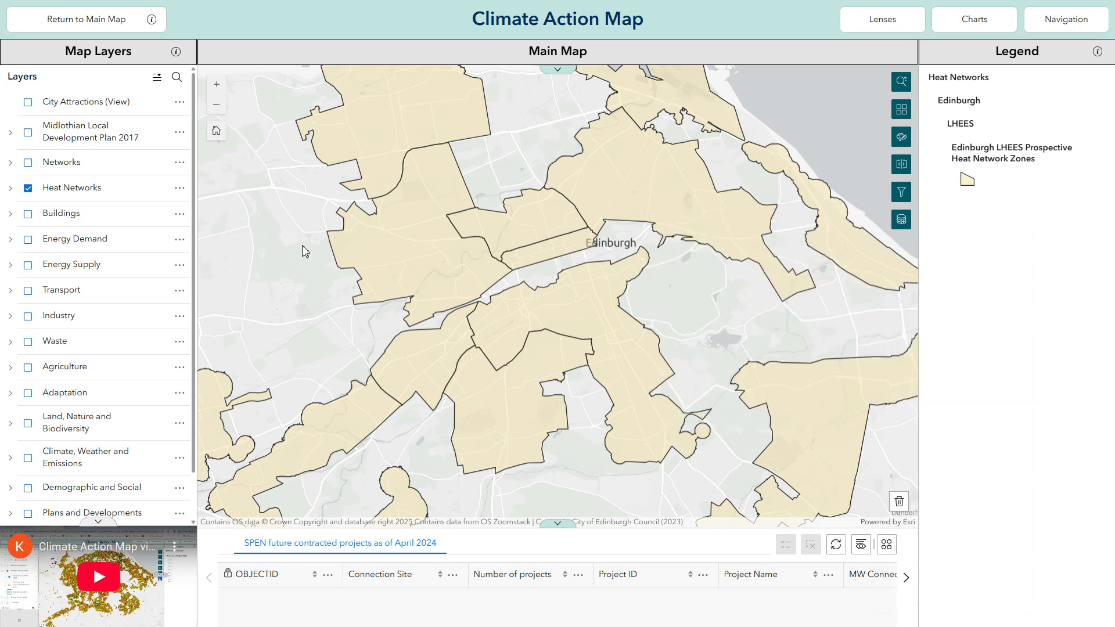